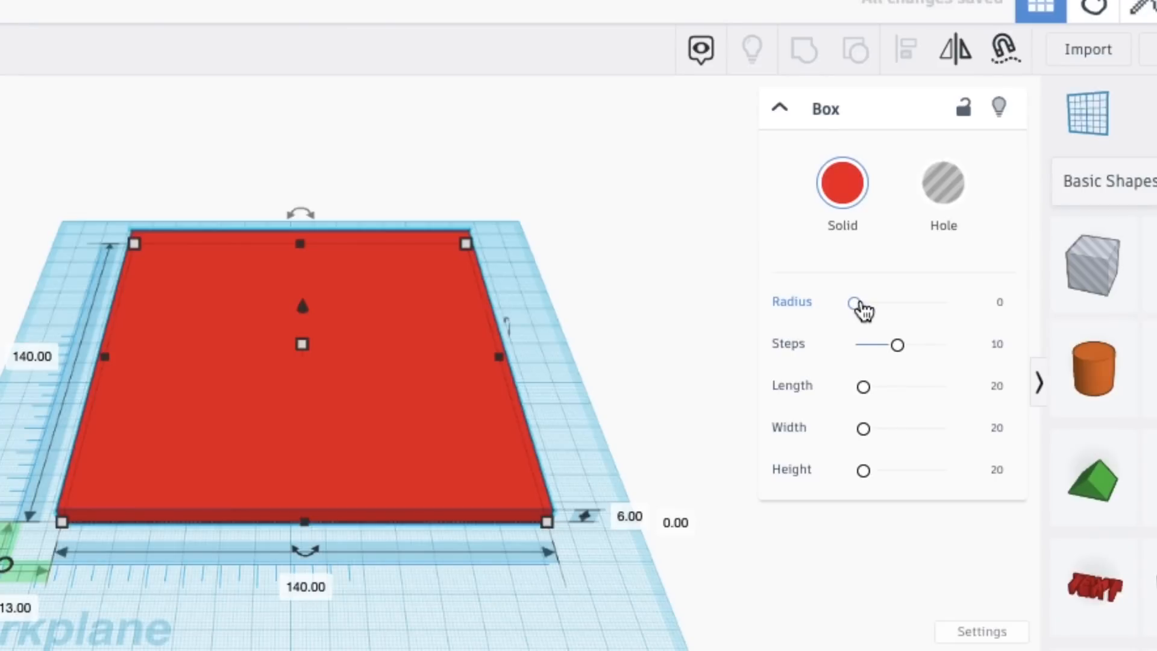
Step: Round the corners of the red plate with a radius of about 3.1
left_click_drag(860, 303, 876, 306)
right_click_drag(876, 306, 502, 453)
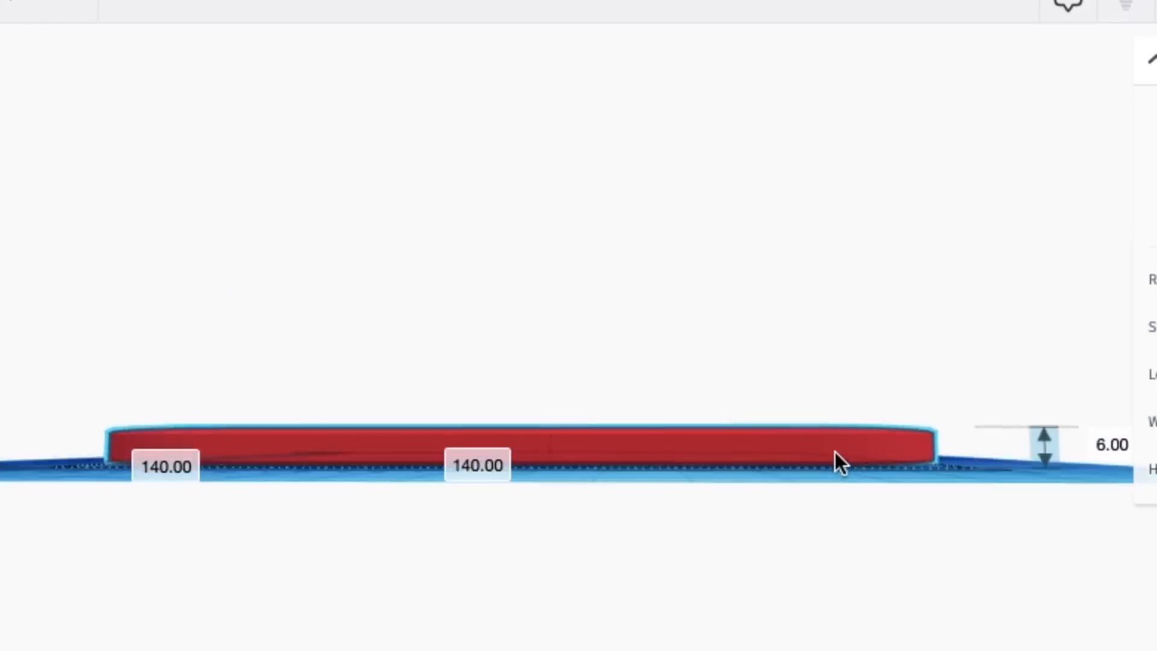
right_click_drag(836, 452, 838, 485)
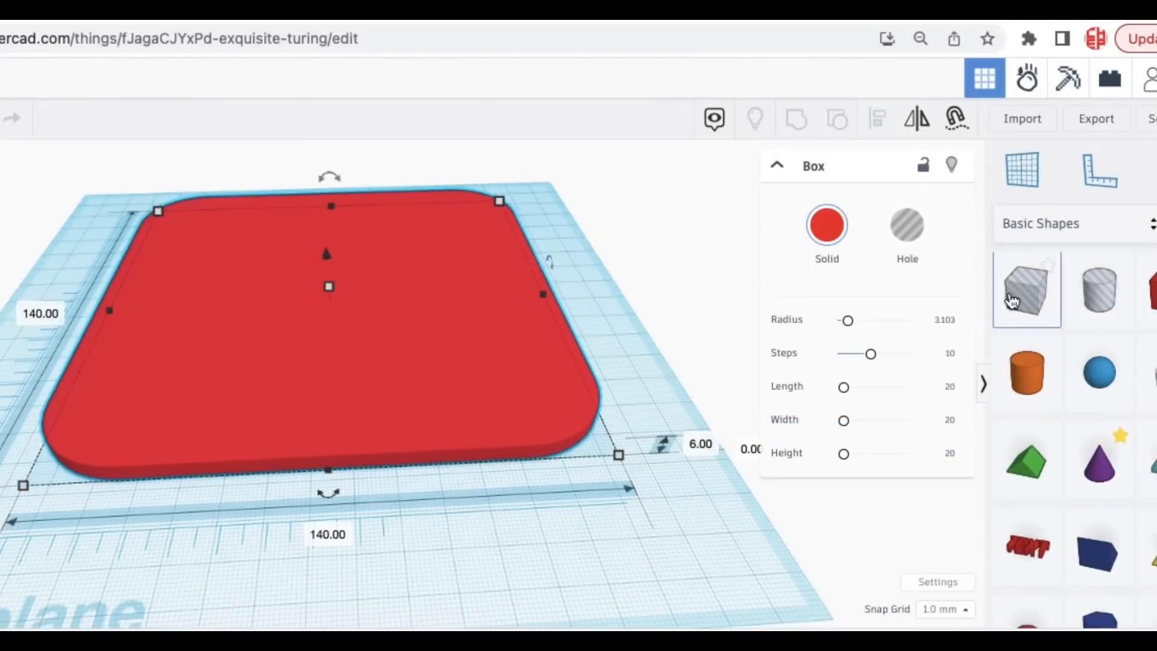
Step: Add a box hole stretched around the whole red plate, about 182 by 171 mm, and set its height to 1 mm
left_click(1026, 290)
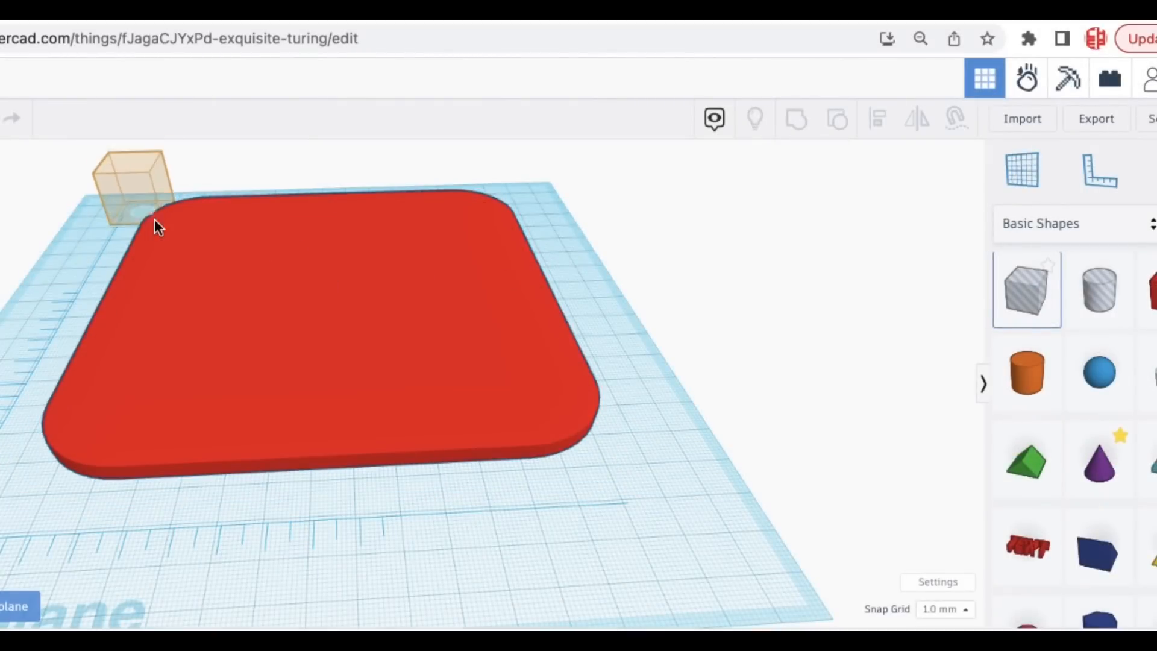
left_click_drag(157, 223, 733, 498)
left_click(761, 378)
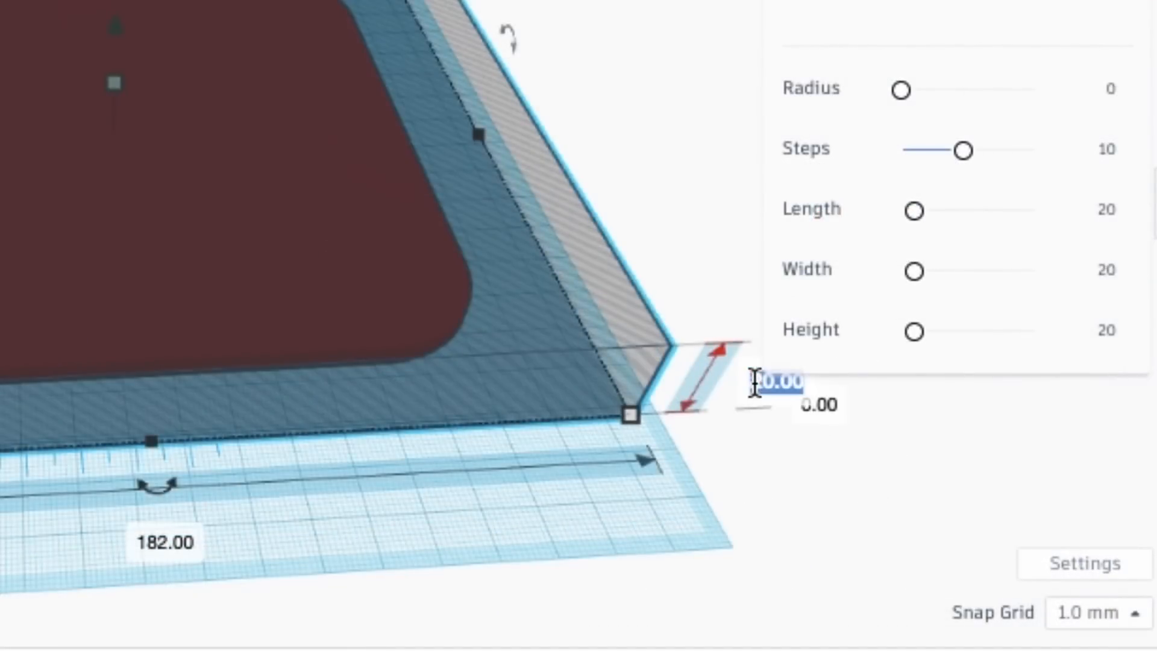
type("1")
key("Return")
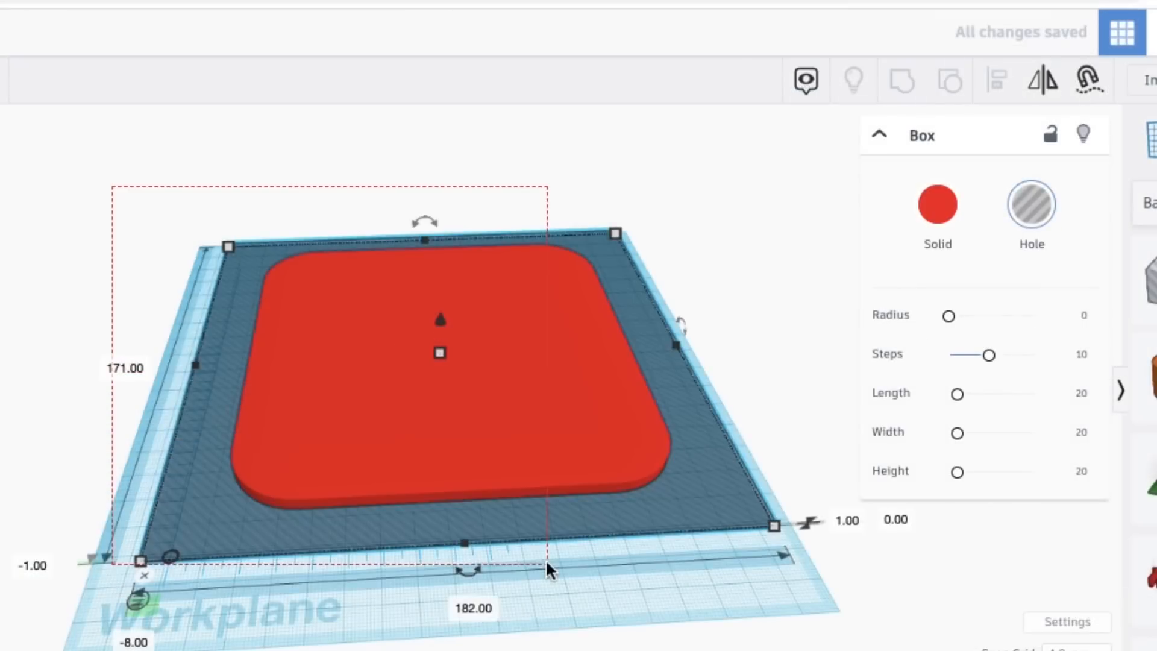
Step: Select the red plate together with the thin box hole and group them to trim the plate's underside
left_click_drag(547, 565, 691, 426)
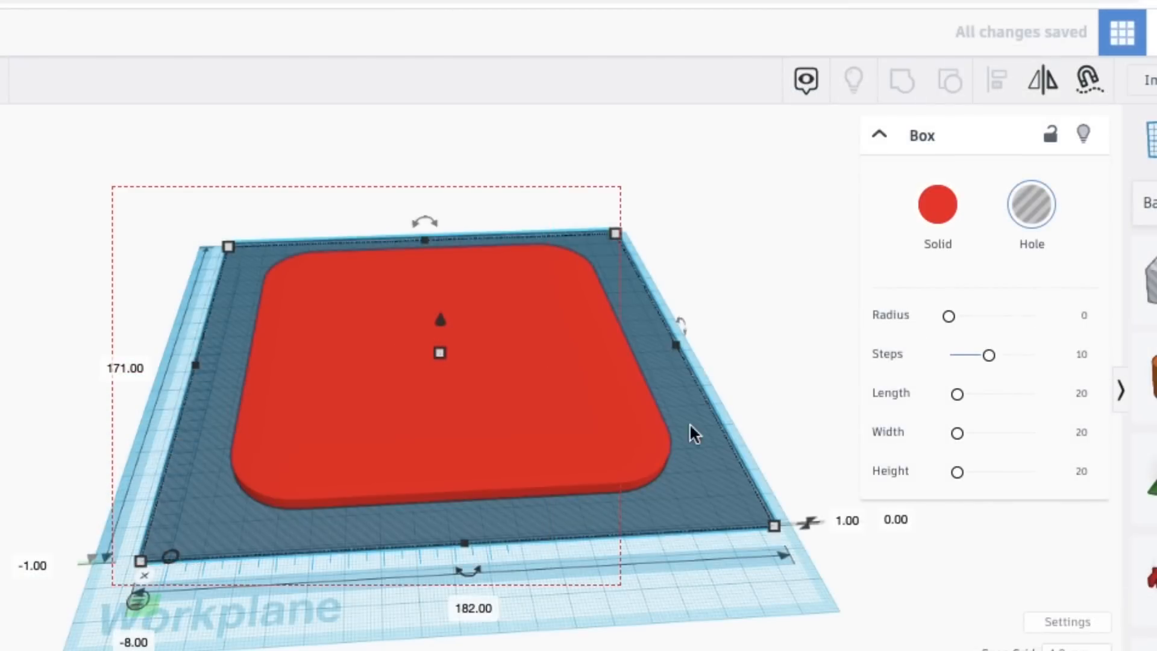
left_click_drag(910, 132, 907, 121)
left_click(899, 85)
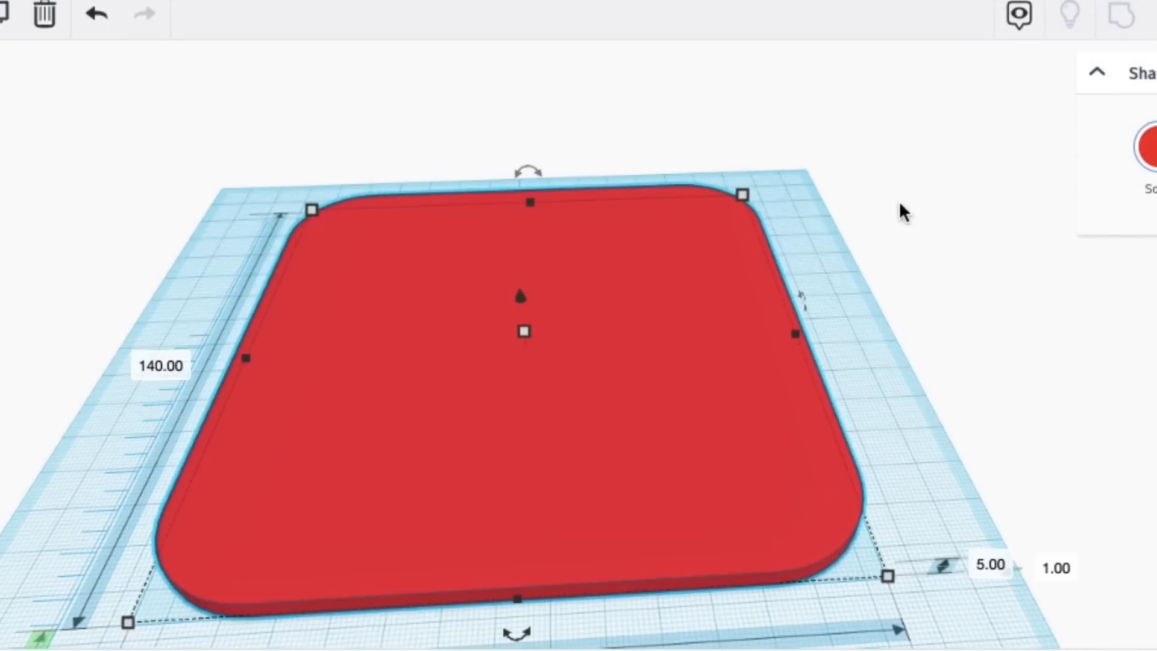
Step: Set the trimmed plate's elevation above the workplane to 0 and move the plate off the workplane to one side
right_click_drag(900, 203, 839, 336)
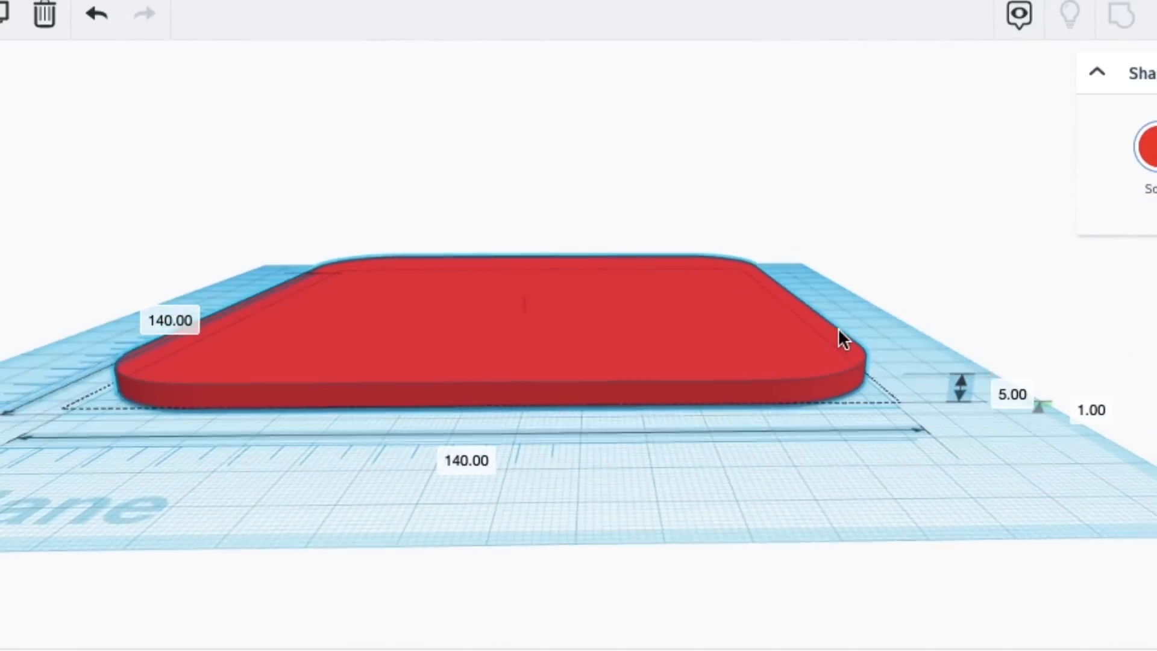
type("0")
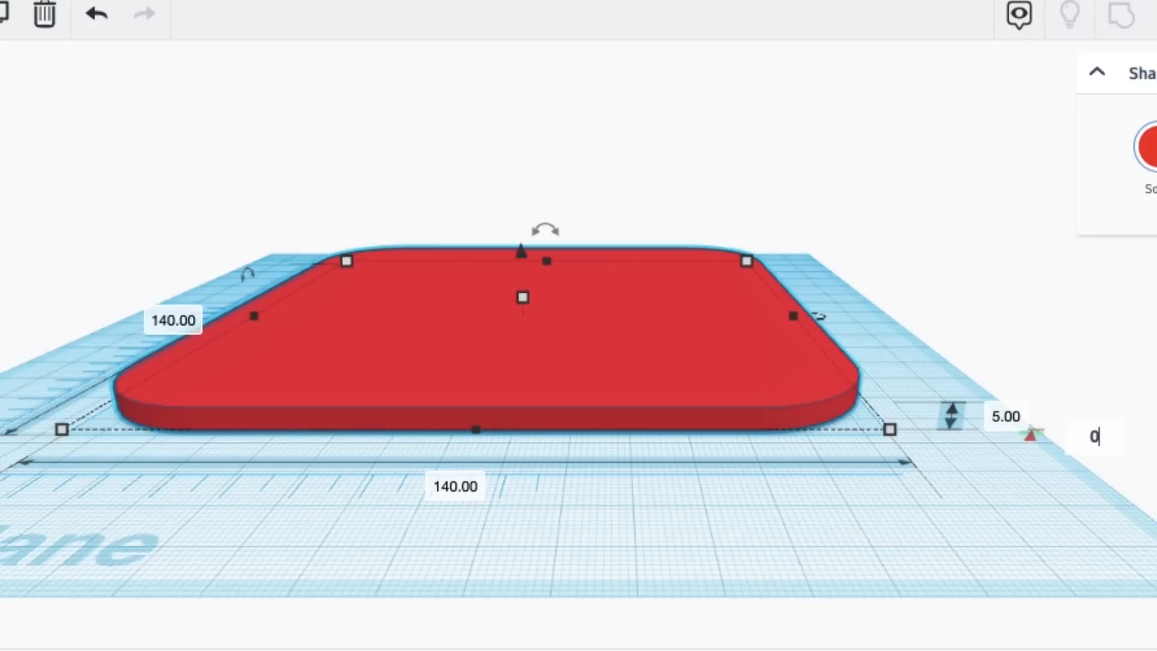
key("Return")
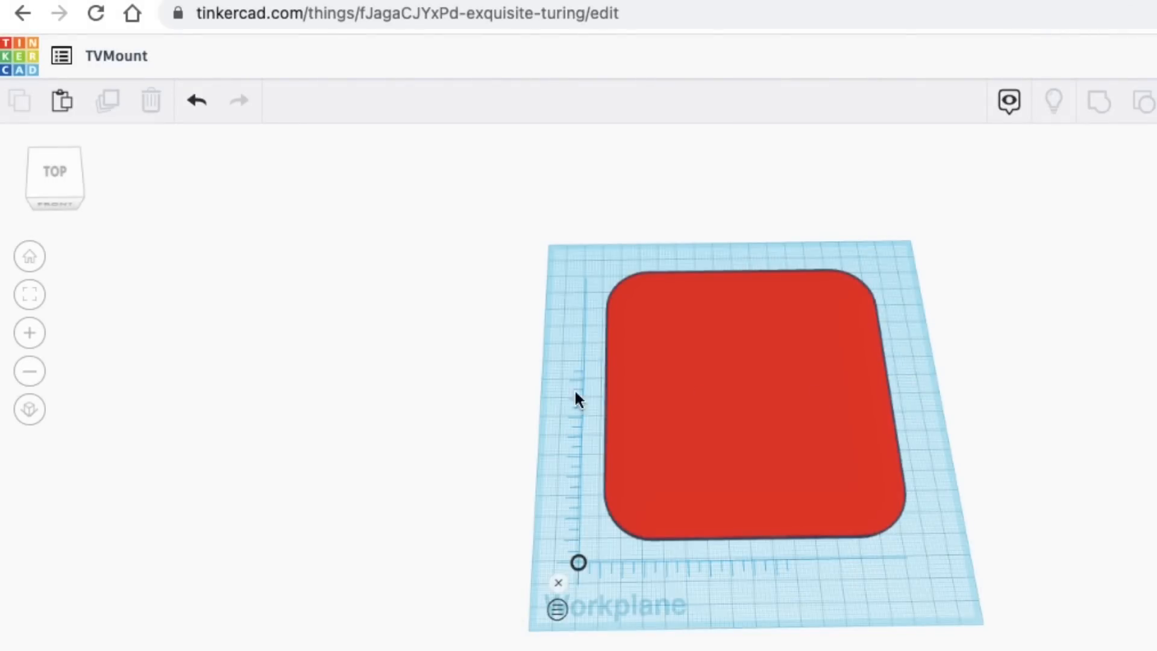
left_click_drag(576, 398, 347, 392)
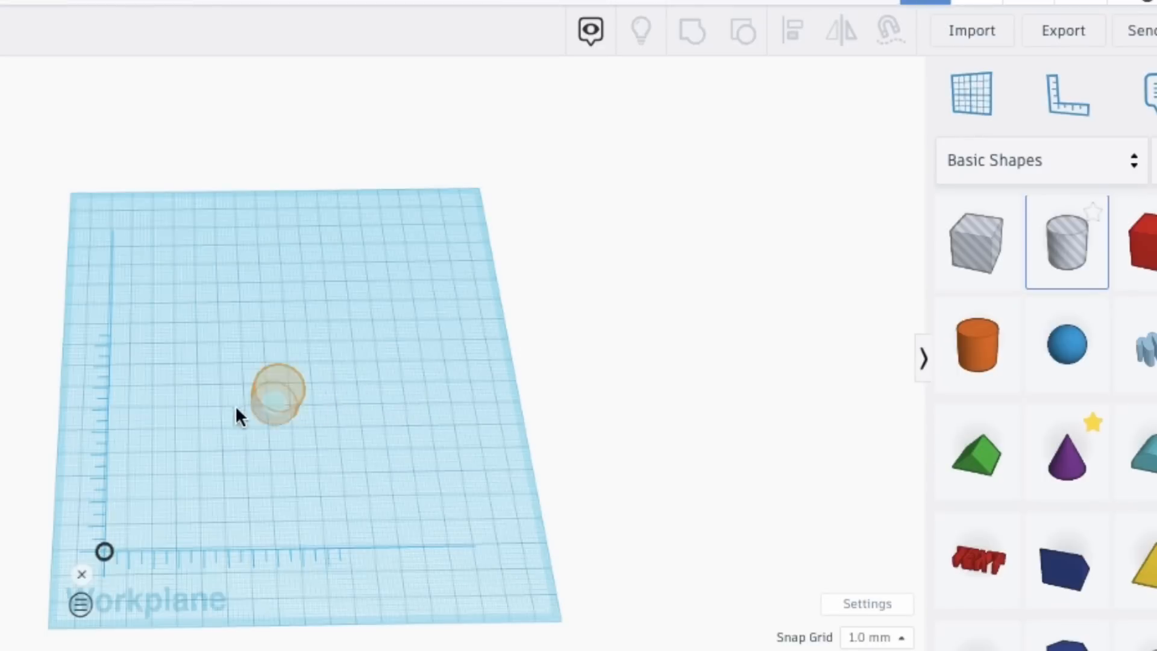
Step: Place a cylinder hole on the workplane with 64 sides and set its length and width to 10 mm
left_click_drag(237, 413, 198, 443)
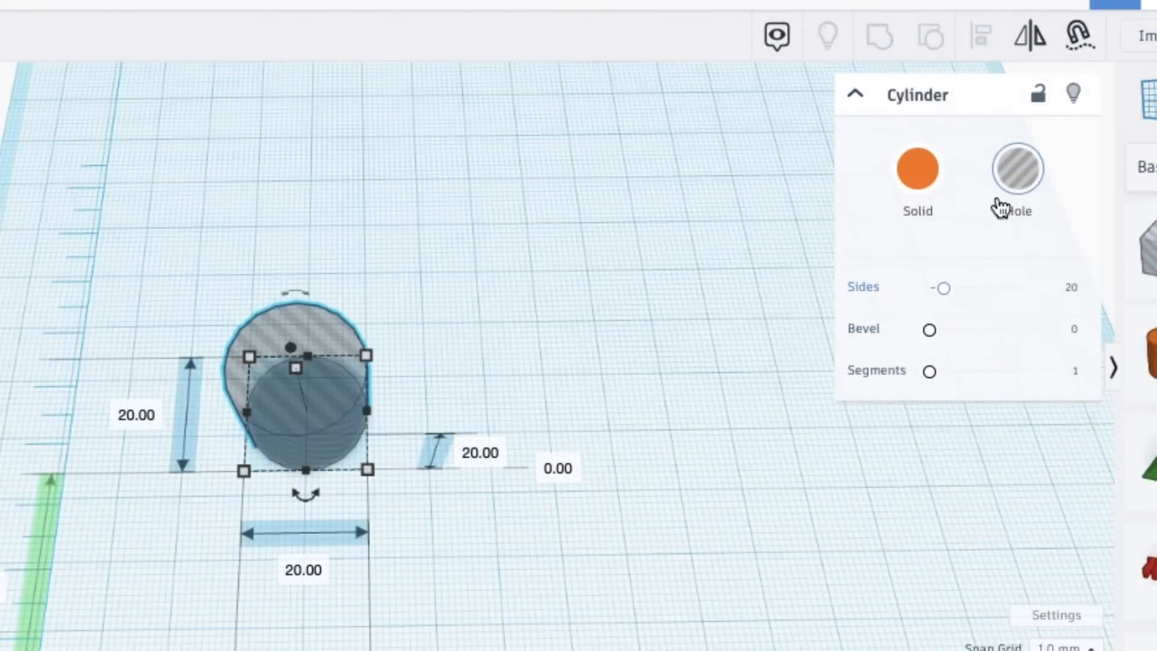
left_click_drag(945, 288, 1083, 296)
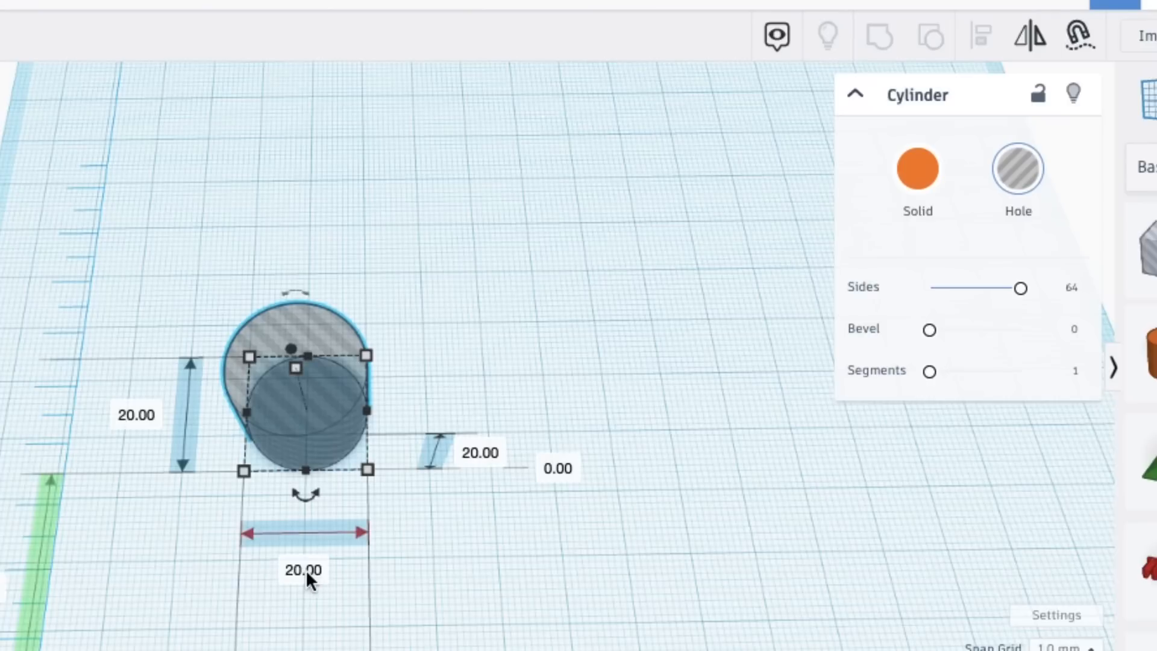
type("10")
left_click(122, 416)
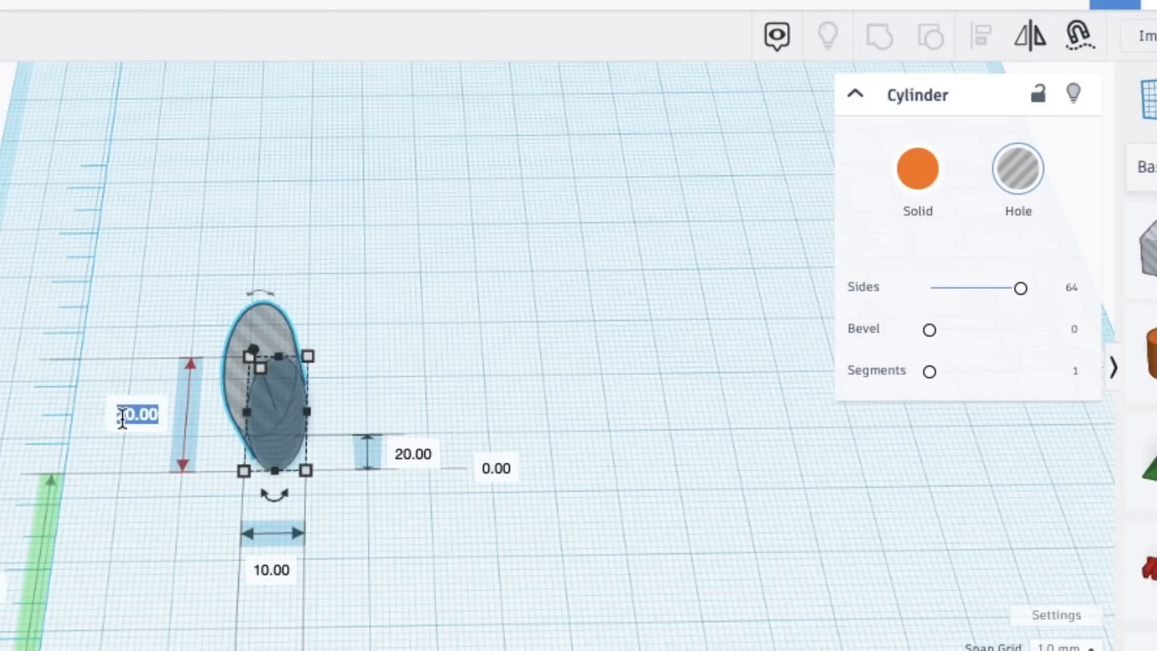
type("10")
key("Return")
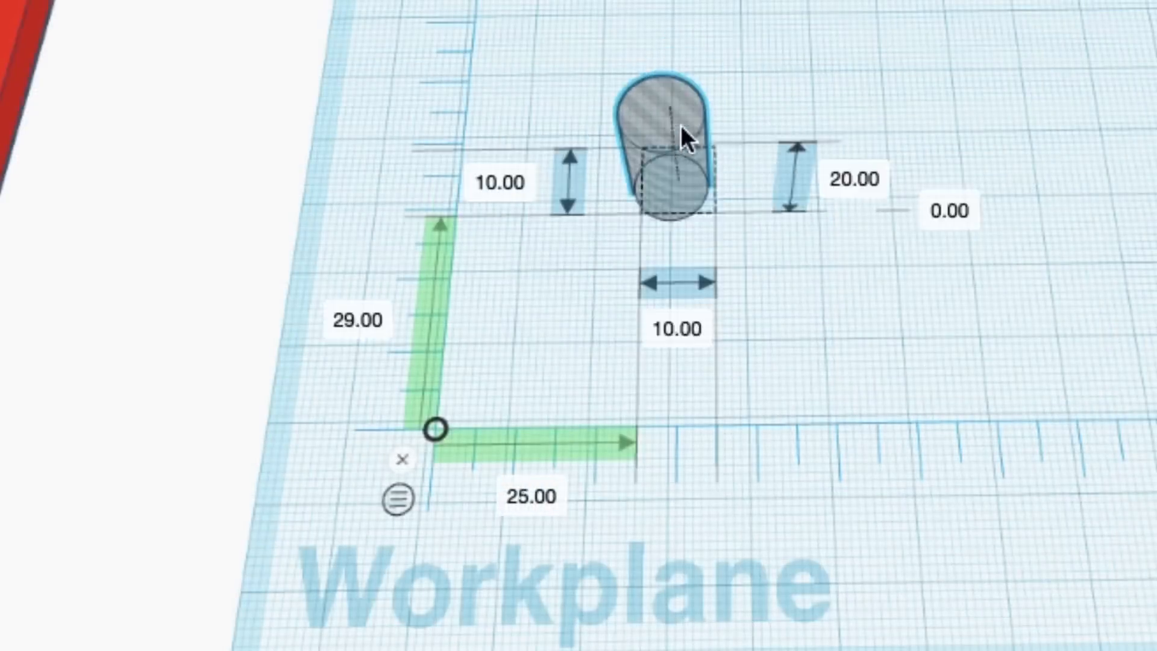
Step: Switch the ruler to midpoint distances and centre the cylinder hole on the ruler origin with both offsets at 0
left_click_drag(684, 136, 500, 334)
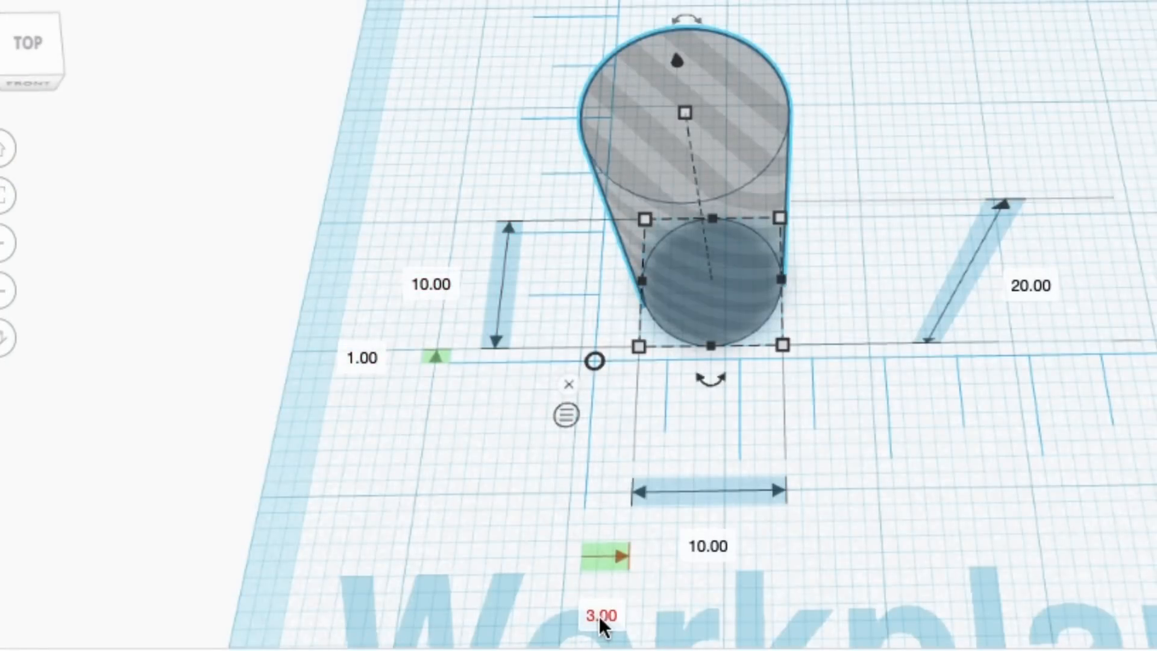
left_click(567, 415)
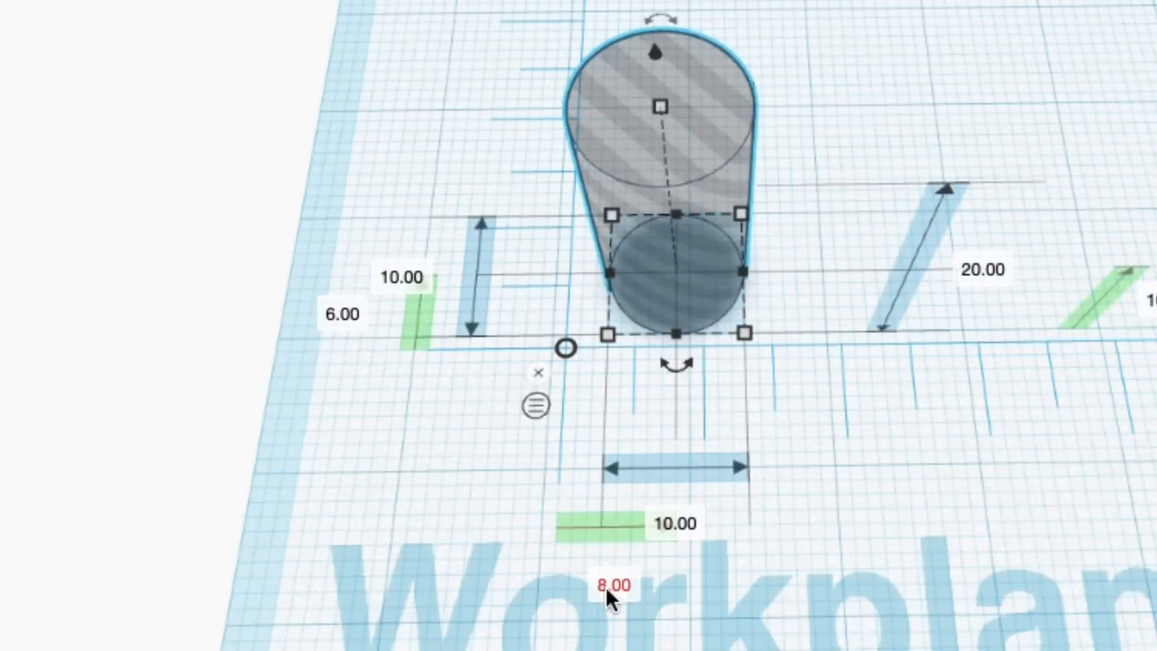
left_click(610, 593)
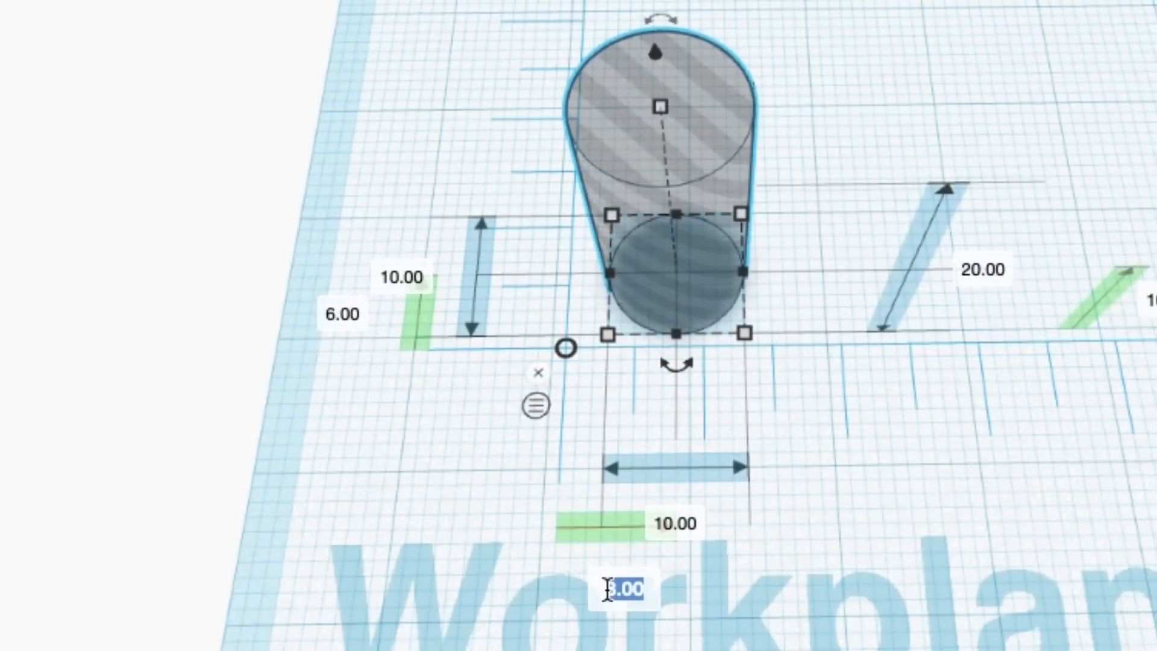
type("0")
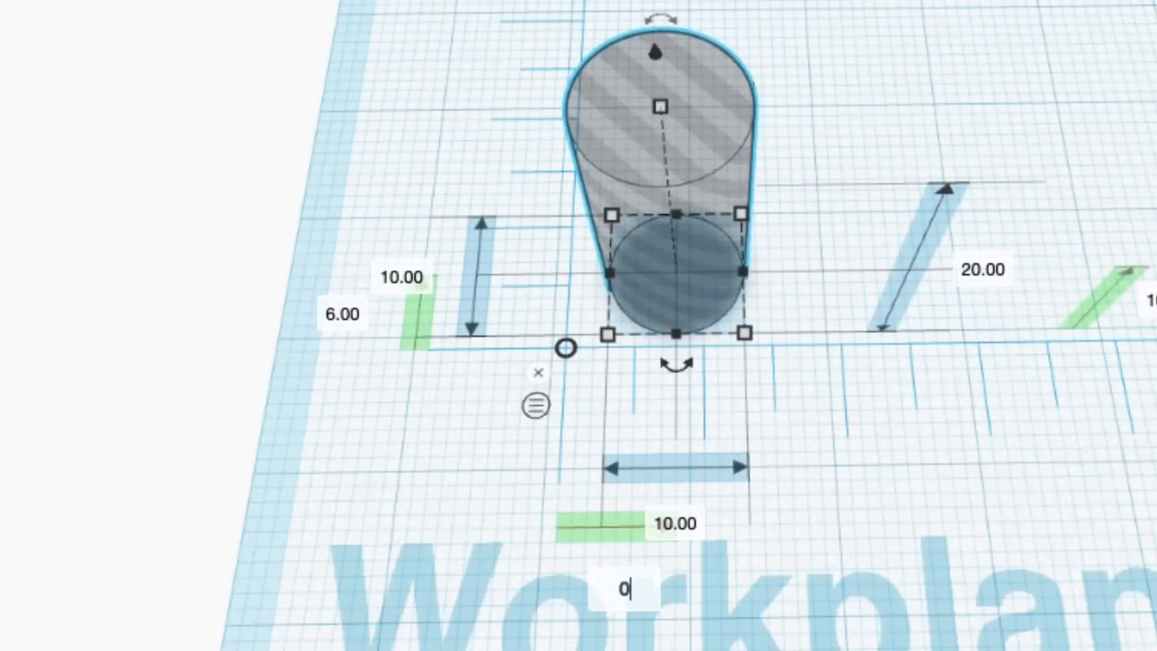
left_click(329, 314)
type("0")
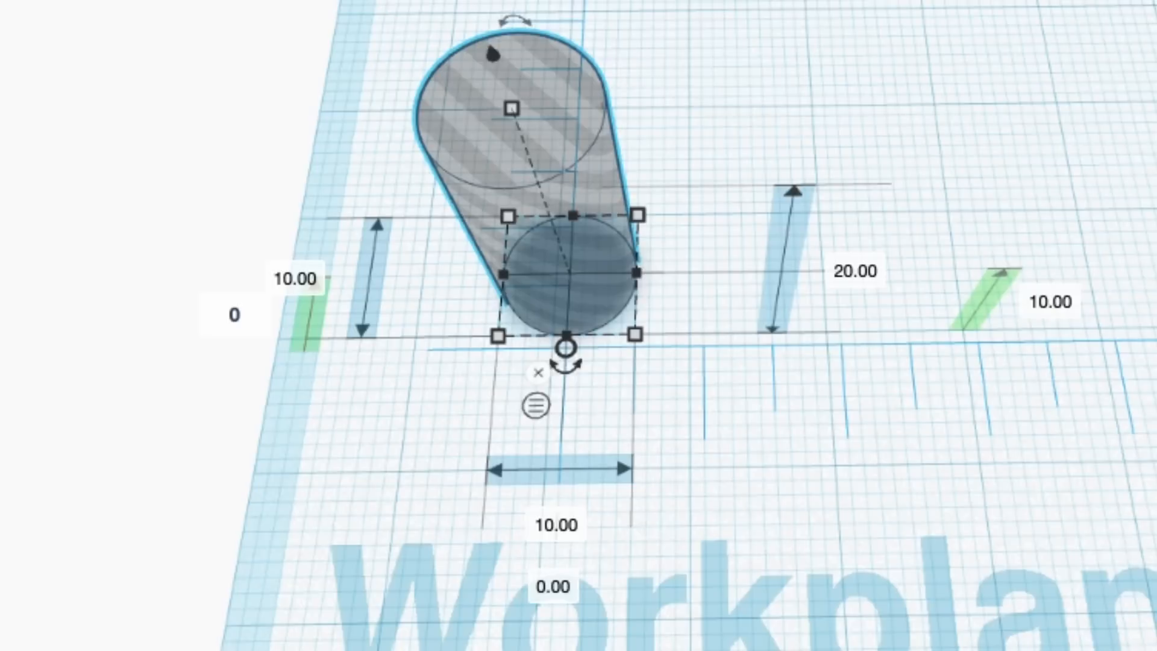
key("Return")
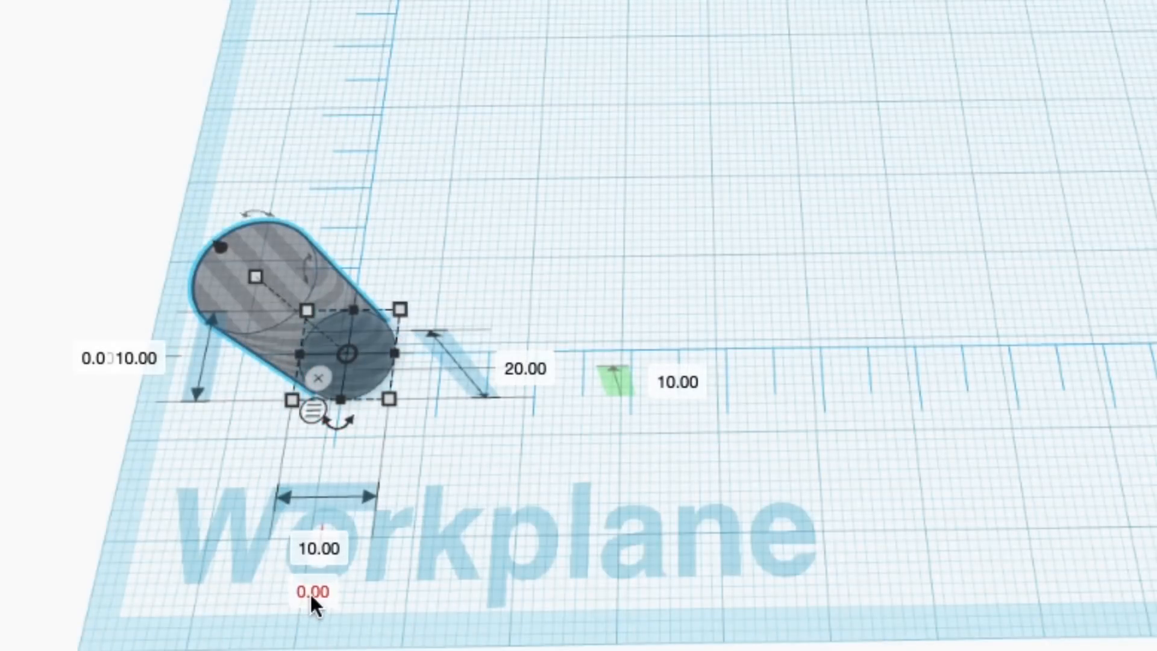
Step: Position a duplicate of the cylinder hole 119 mm along the ruler's horizontal axis from the origin
left_click(312, 594)
type("1")
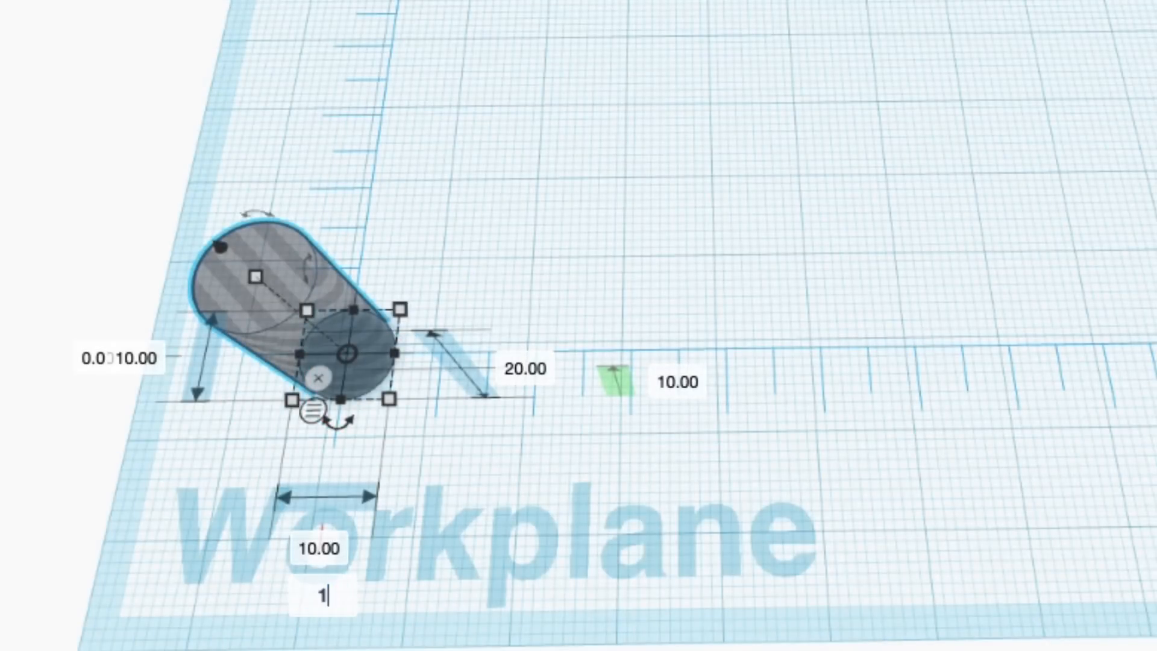
type("19")
key("Return")
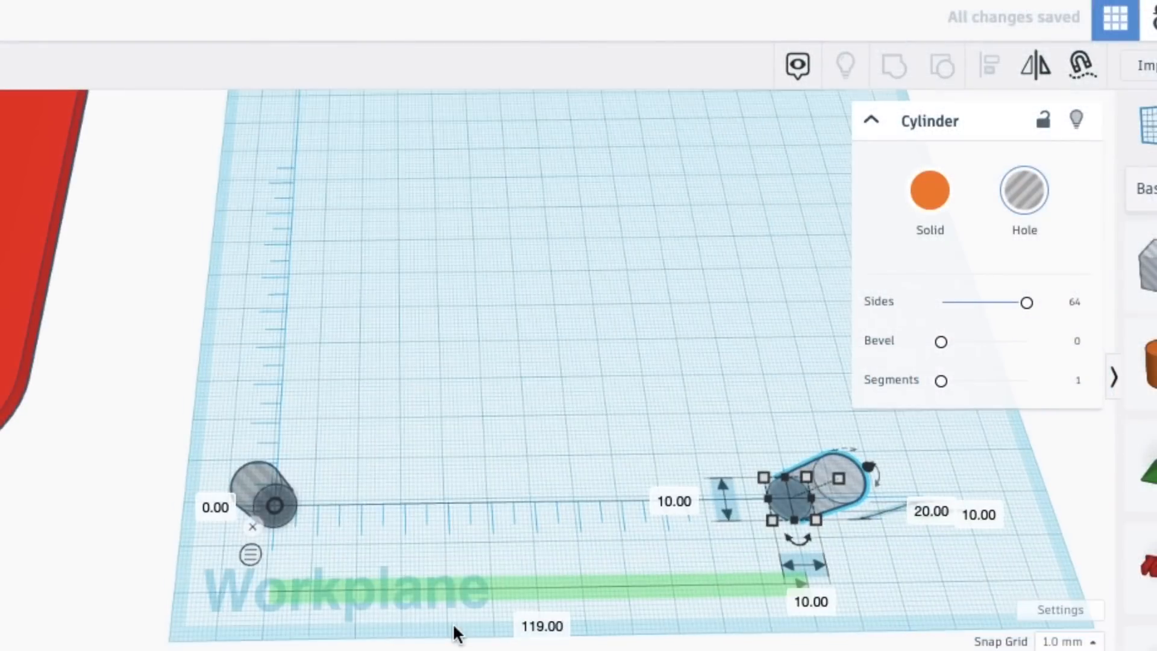
Step: Group the two cylinder holes and duplicate the pair, placing the copy 116 mm along the ruler's other axis
scroll(453, 627, "up", 3)
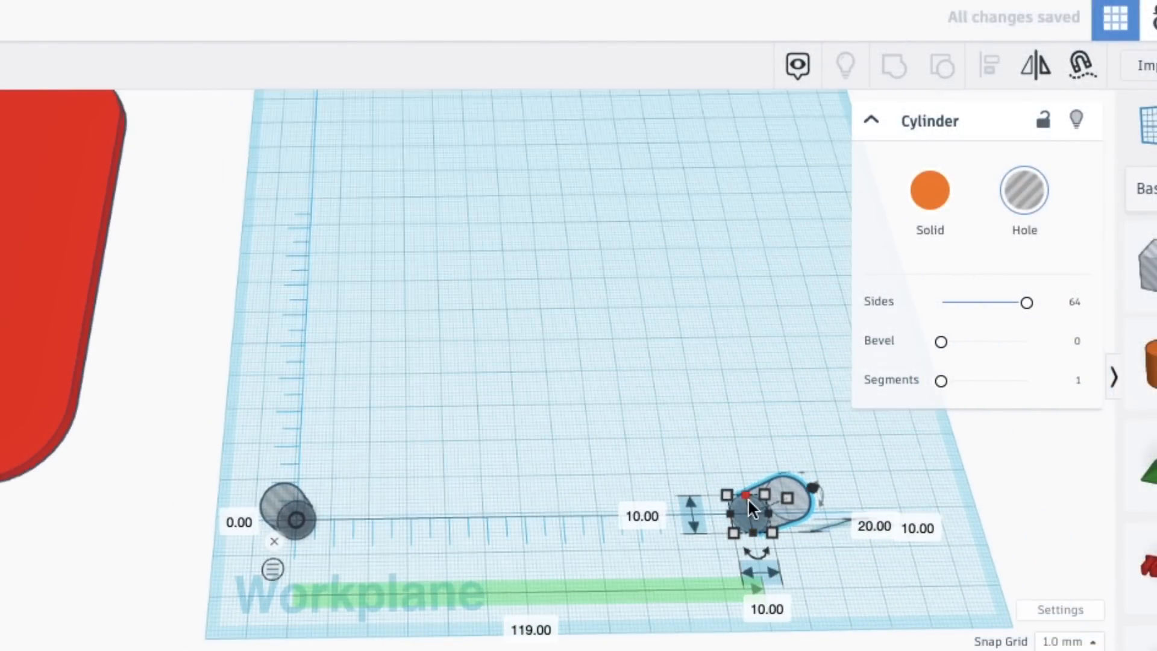
left_click(434, 467)
left_click(289, 504)
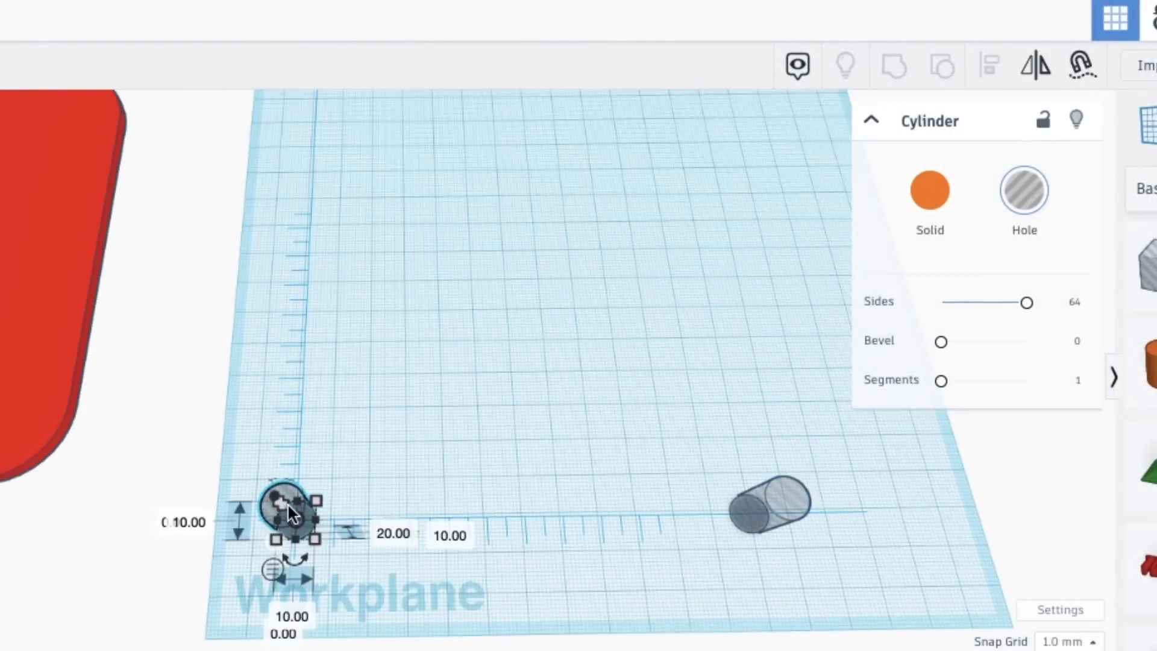
left_click(793, 494, "shift")
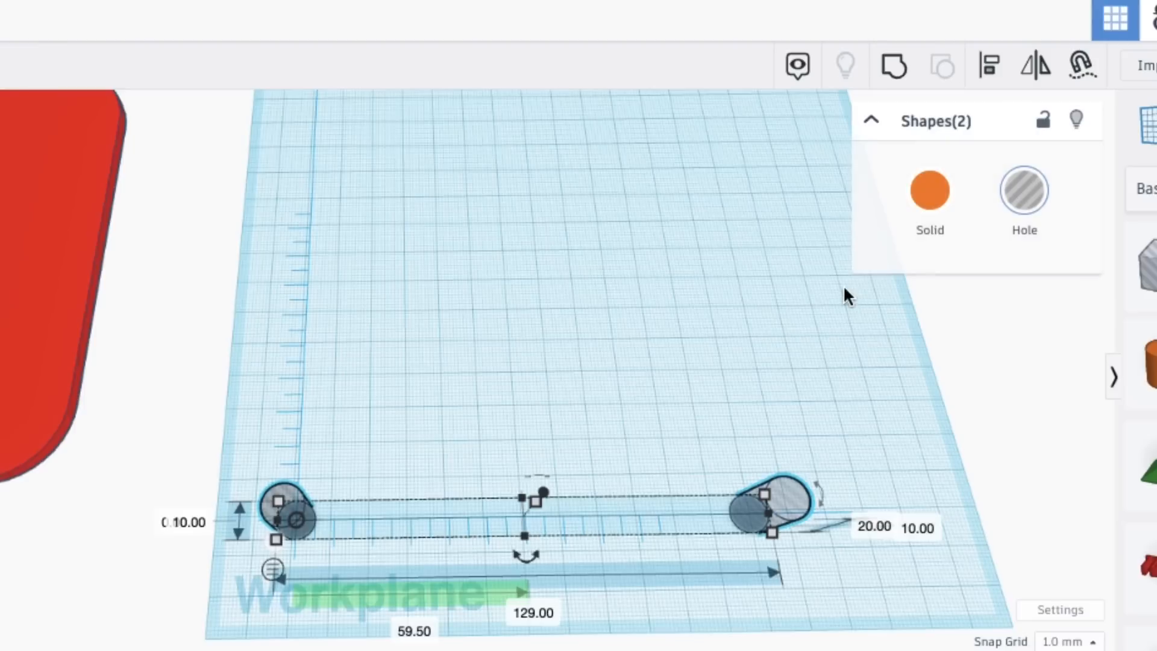
left_click(898, 65)
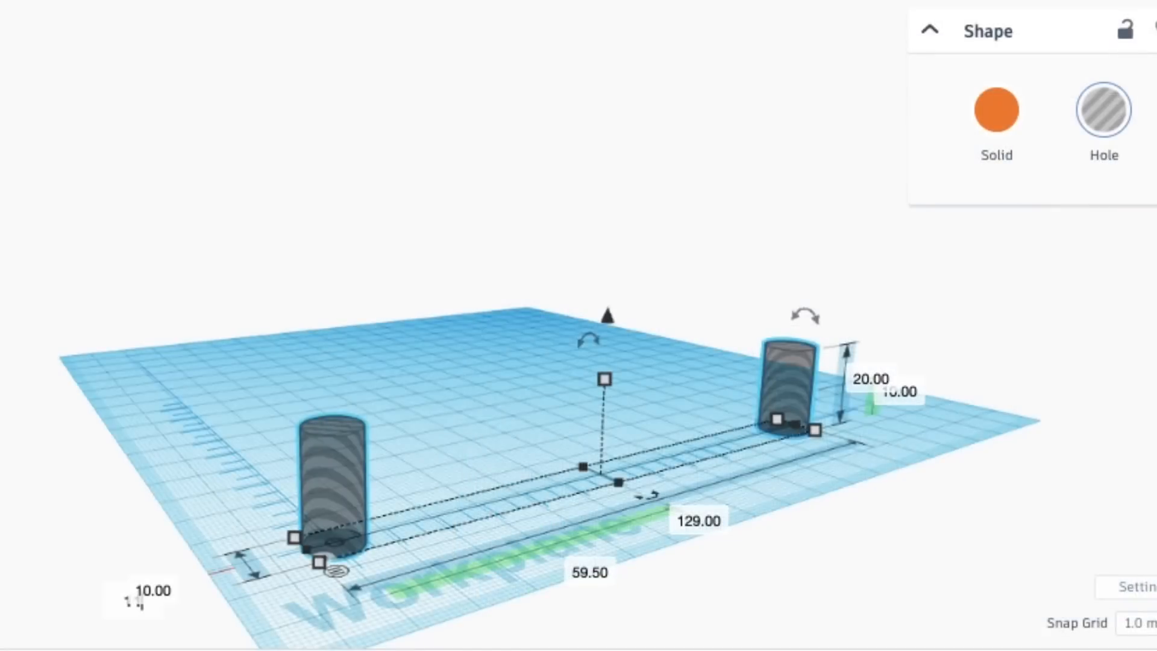
key("ctrl+d")
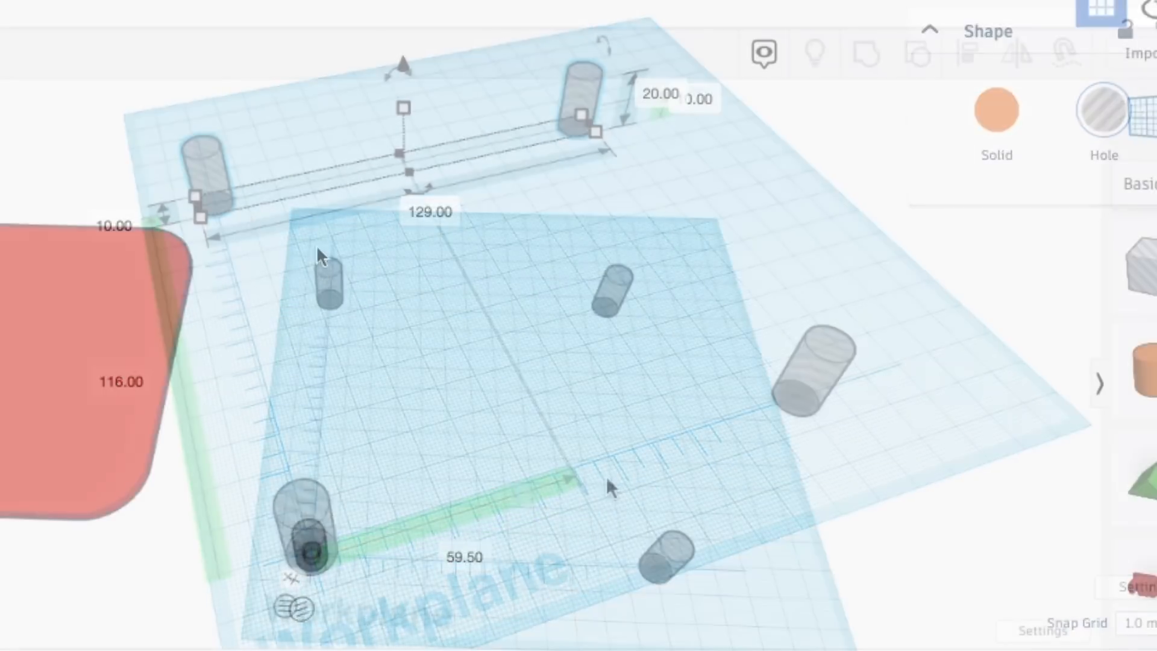
Step: Group both pairs of cylinder holes and move the four-hole group onto the red plate beside the workplane
left_click(334, 266, "shift")
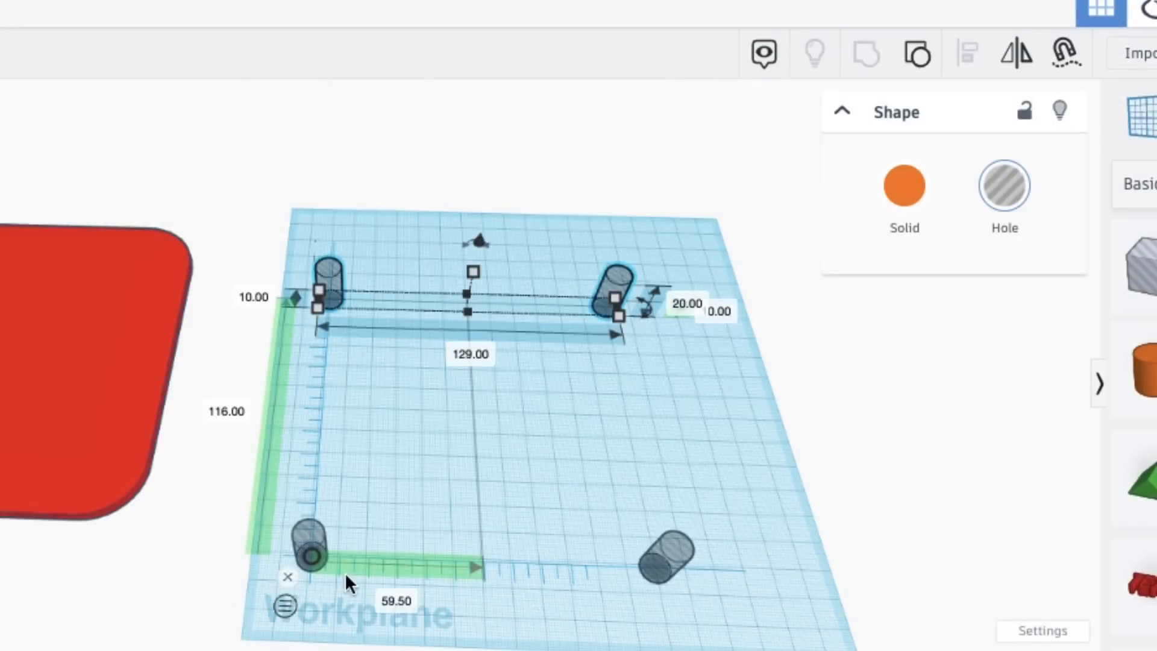
left_click(312, 532, "shift")
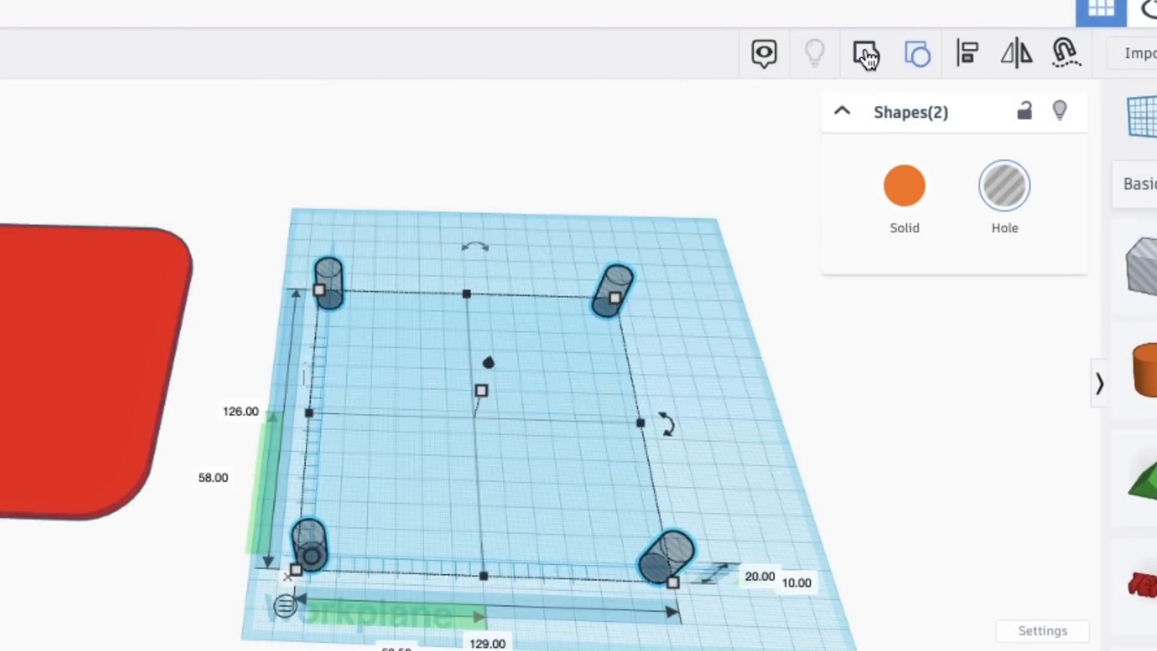
left_click(867, 56)
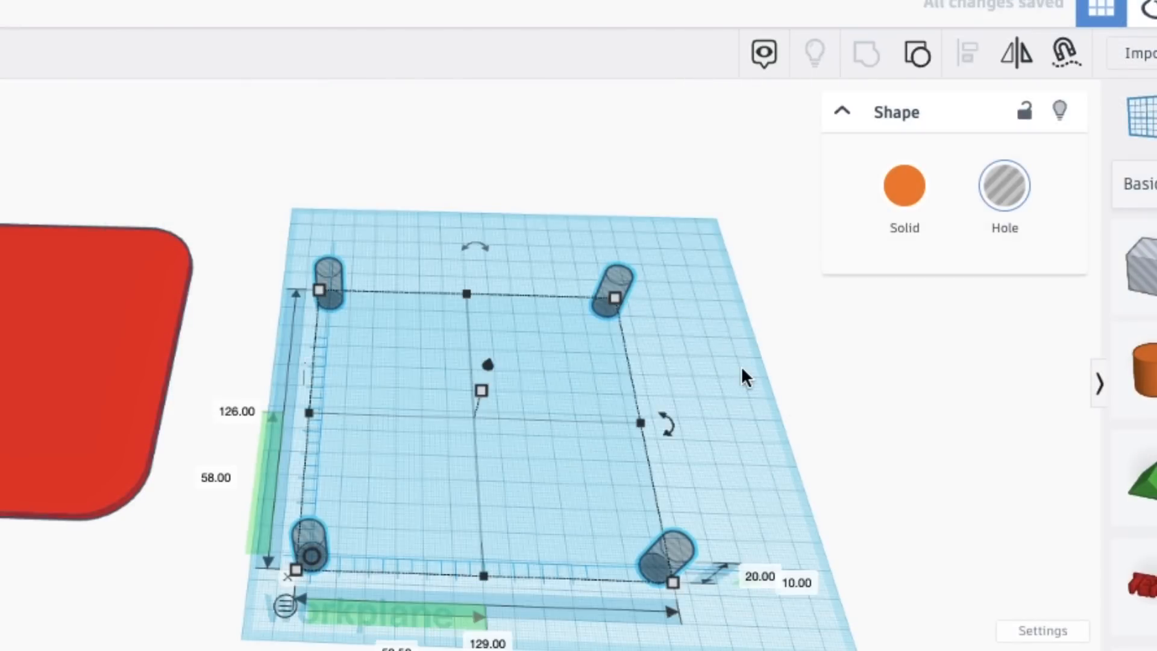
left_click(742, 367)
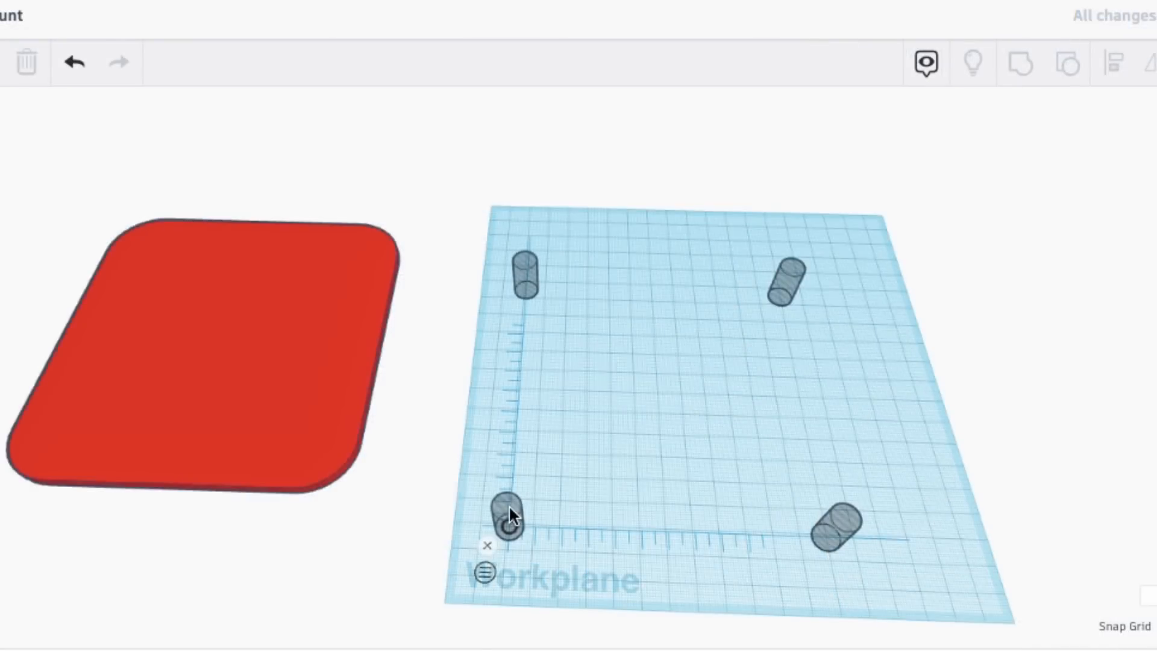
left_click_drag(510, 510, 5, 441)
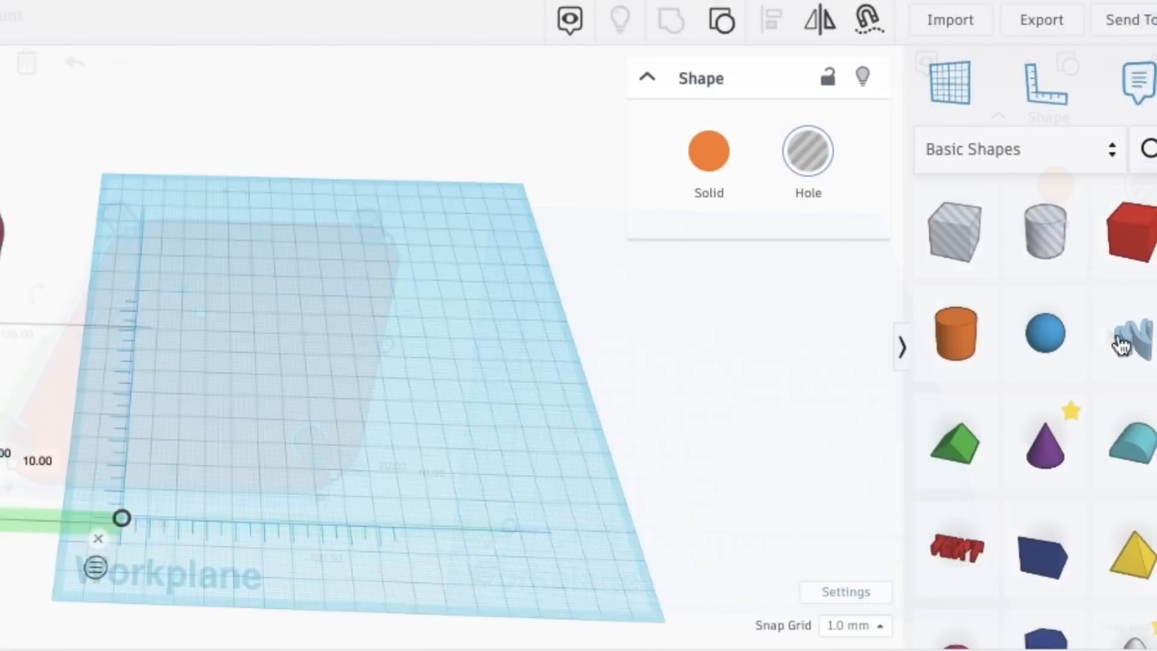
Step: Add a solid cylinder to the workplane, raise its number of sides, and size it 10 by 10 mm and 15 mm tall
left_click_drag(933, 335, 192, 457)
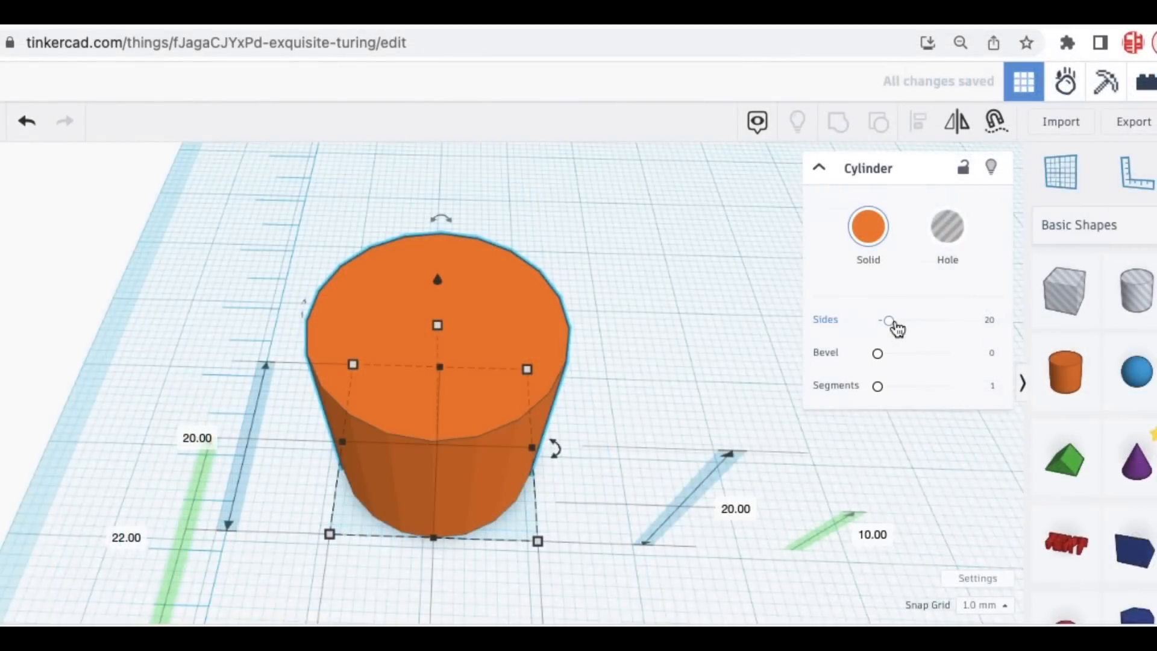
left_click_drag(898, 326, 975, 323)
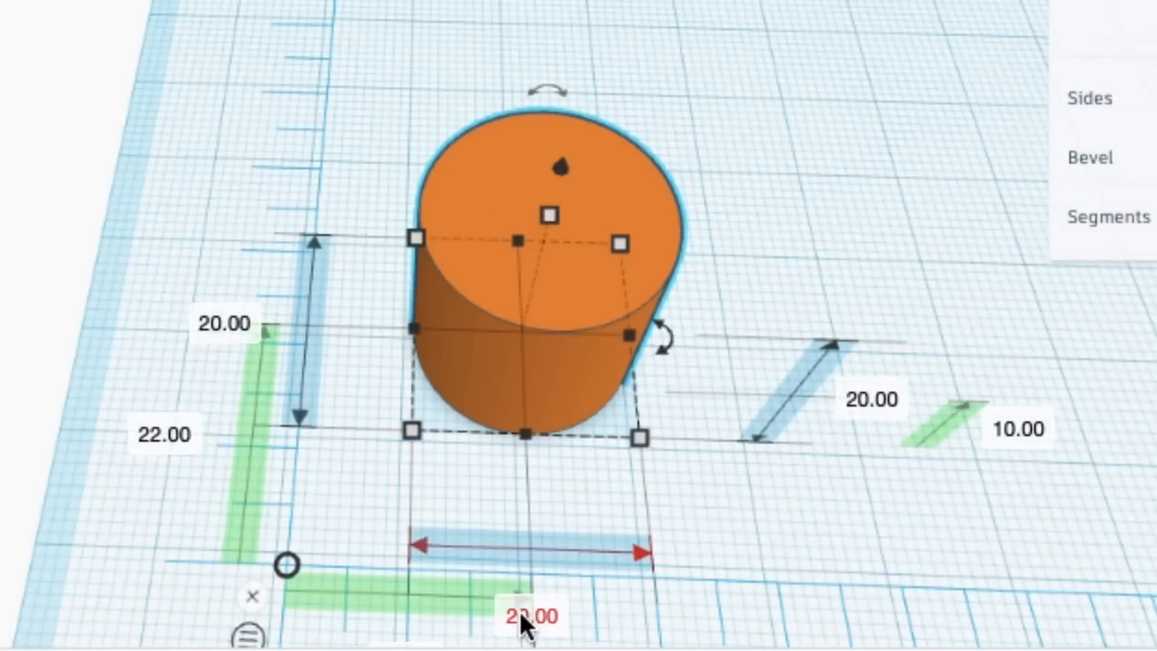
left_click(524, 616)
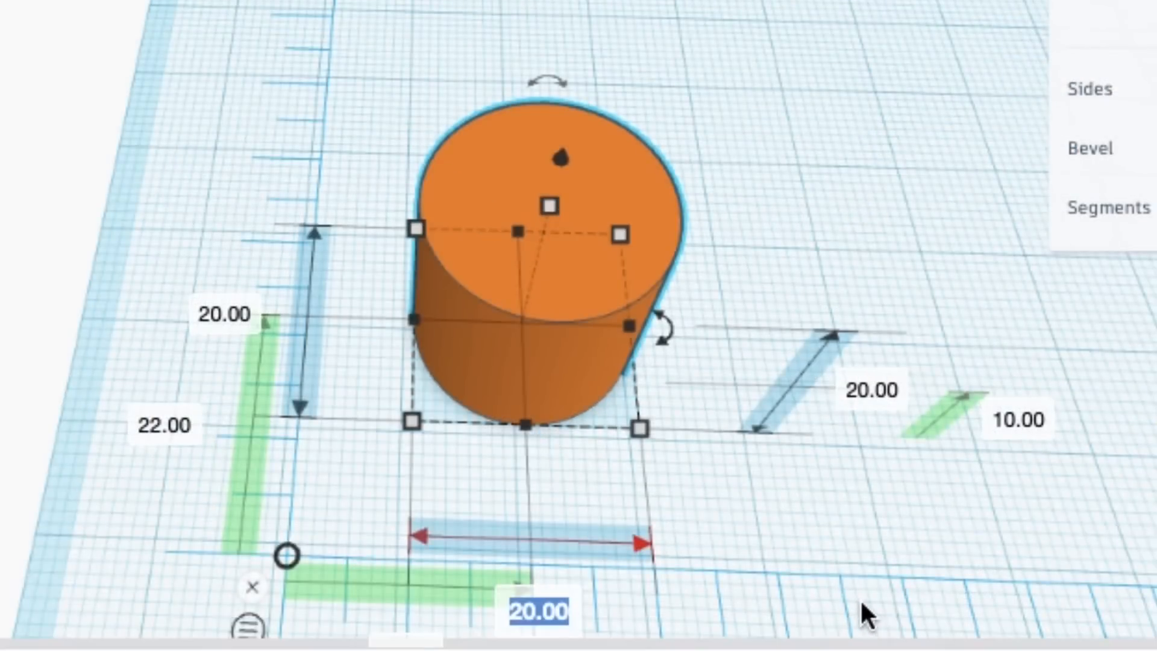
type("10")
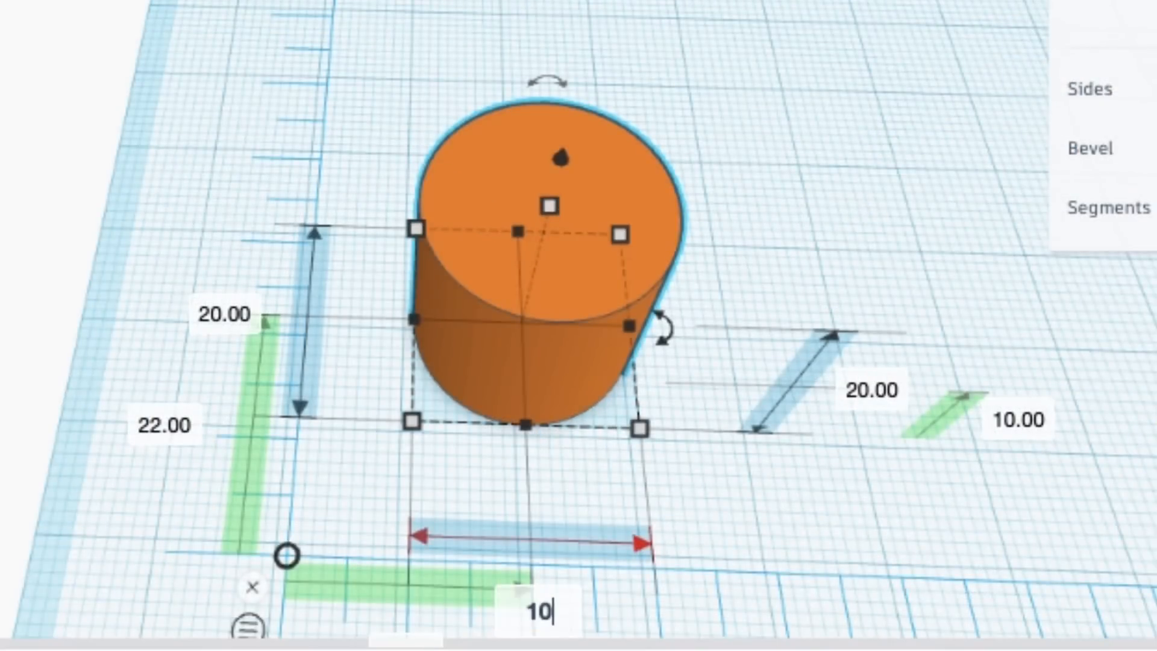
left_click(211, 315)
type("10")
key("Return")
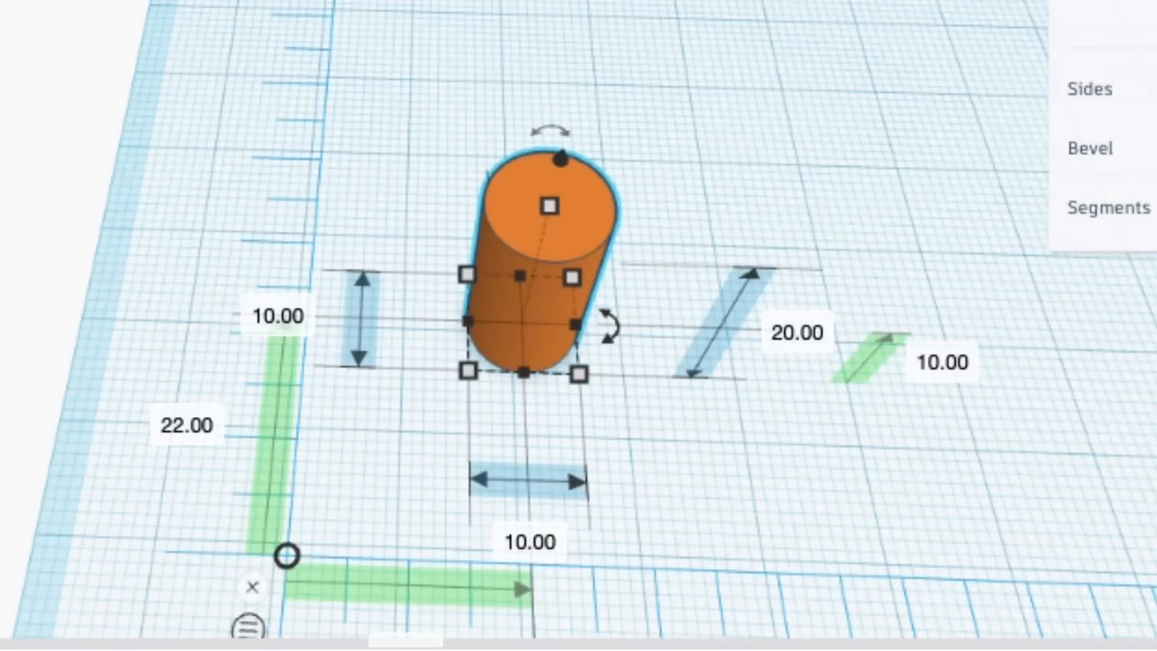
left_click(798, 335)
type("15")
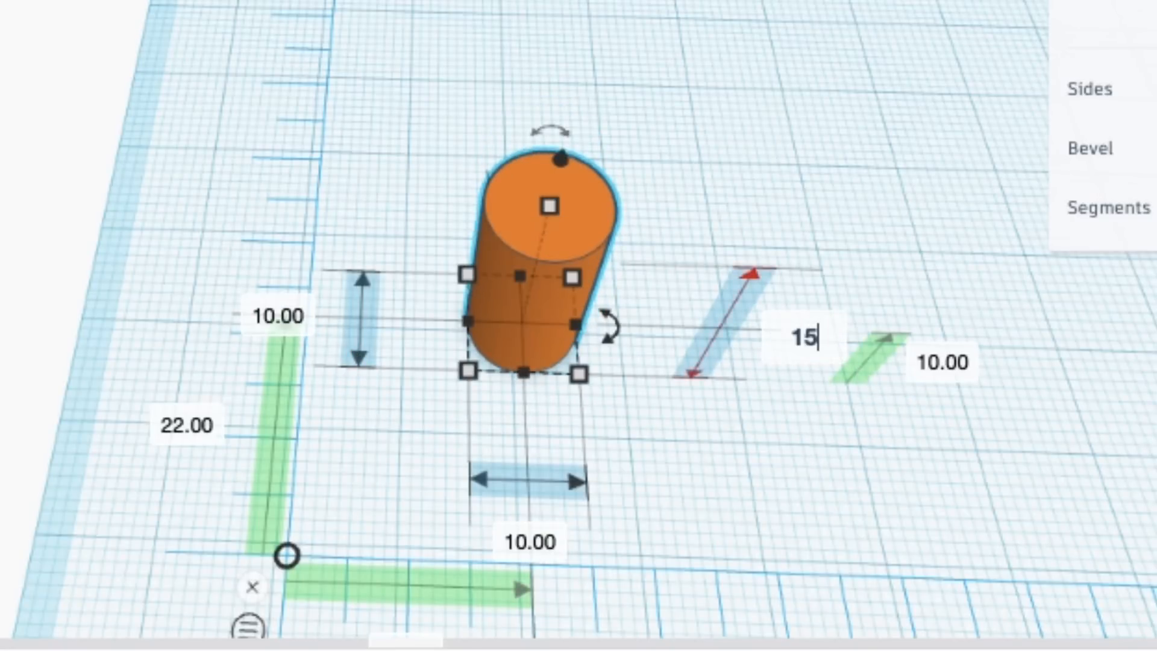
key("Return")
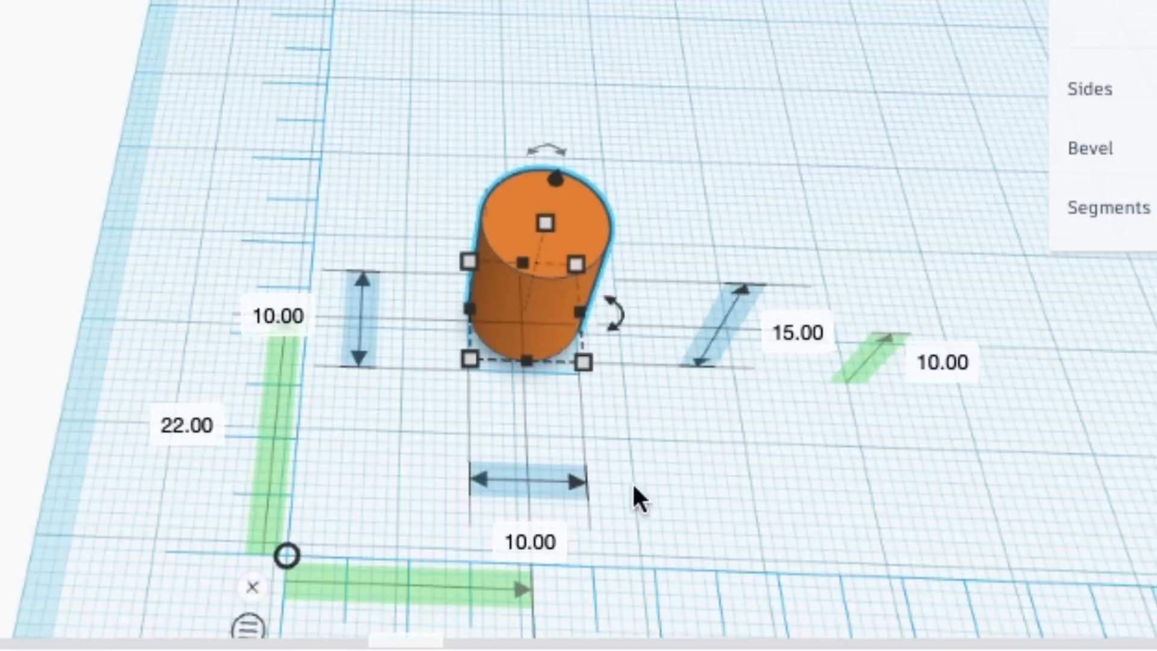
Step: Add a cylinder hole beside the orange cylinder and set its width and depth to 5 mm each
left_click(1051, 224)
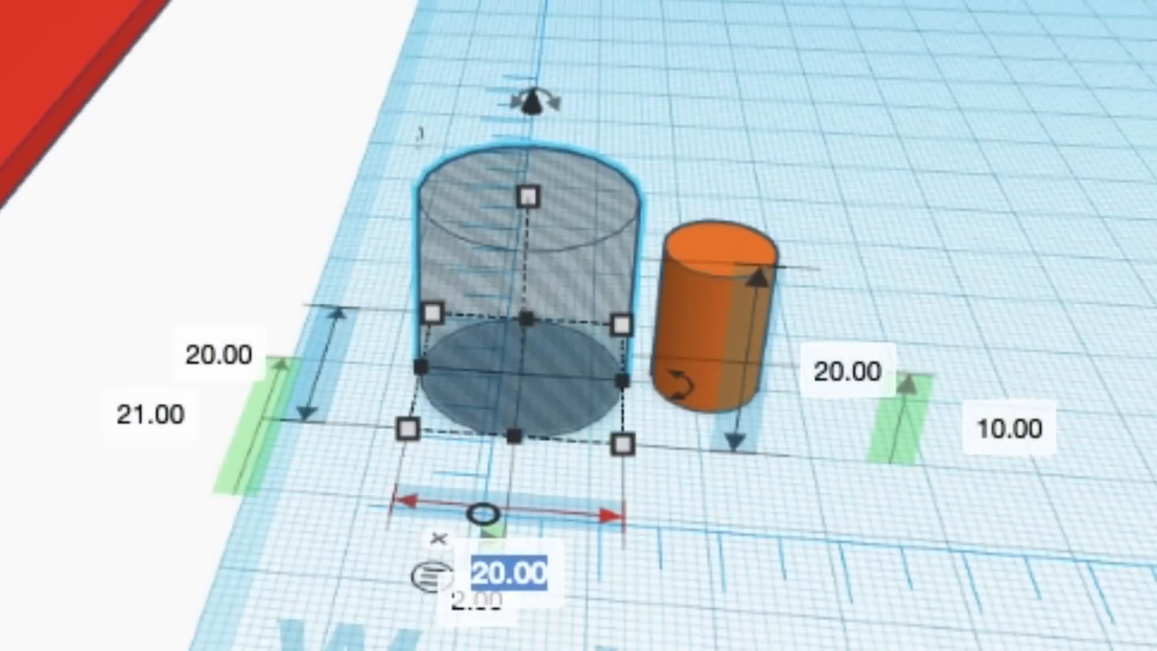
type("5")
left_click(228, 361)
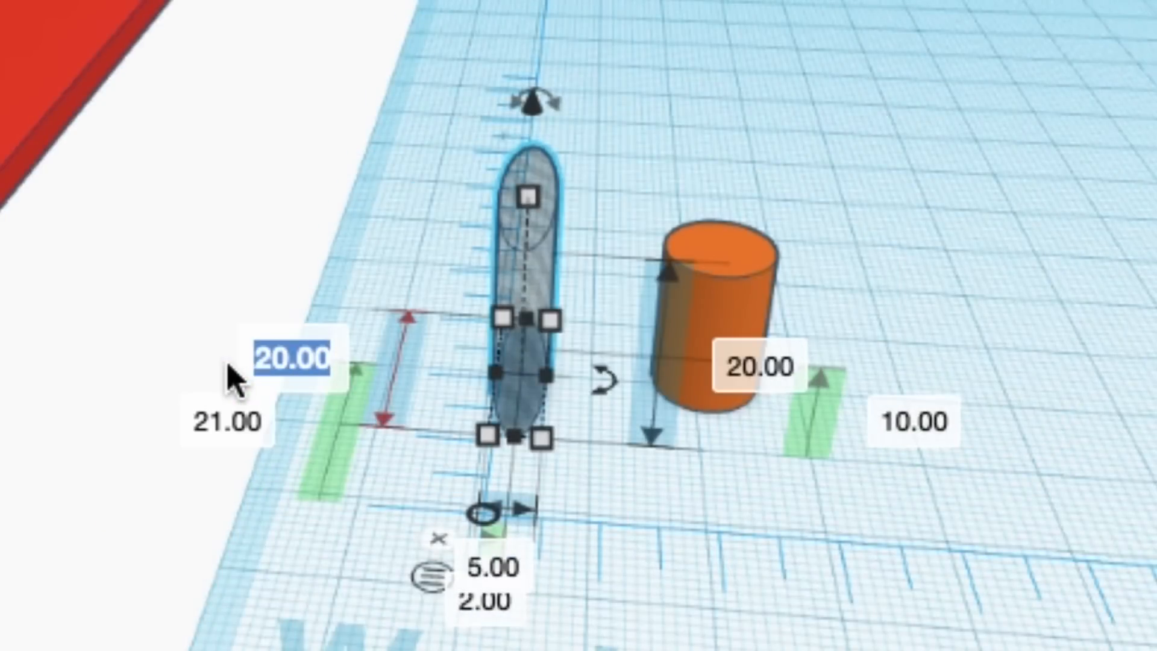
type("5")
key("Return")
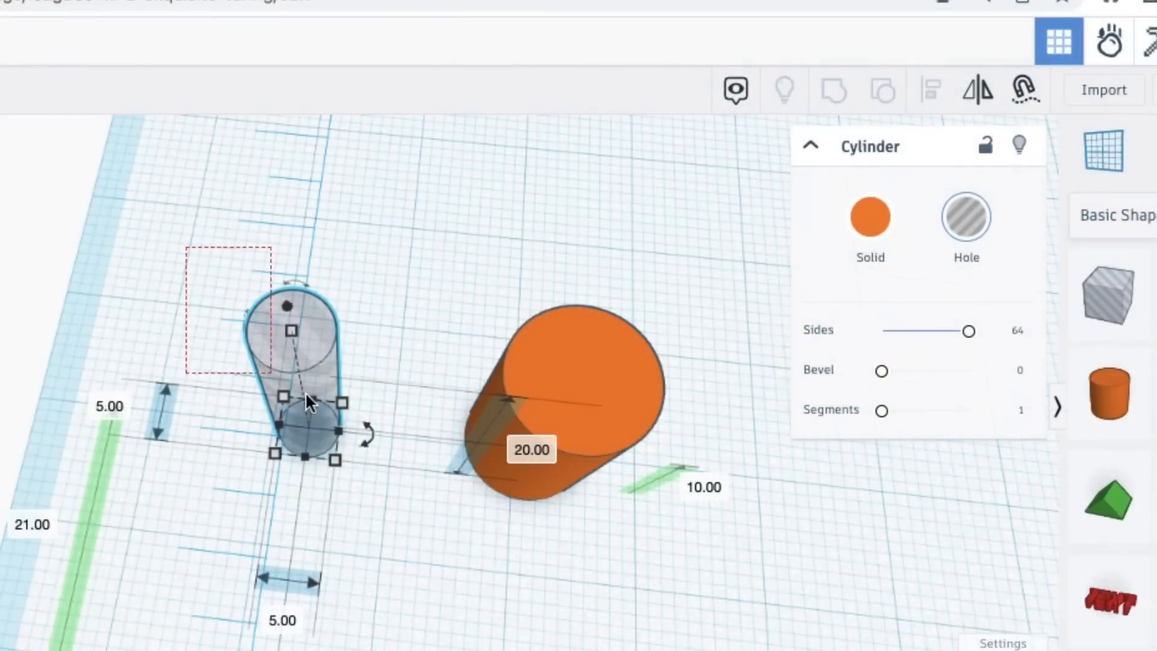
Step: Align the 5 mm cylinder hole and the orange cylinder on their centres along both horizontal axes
left_click_drag(307, 396, 699, 410)
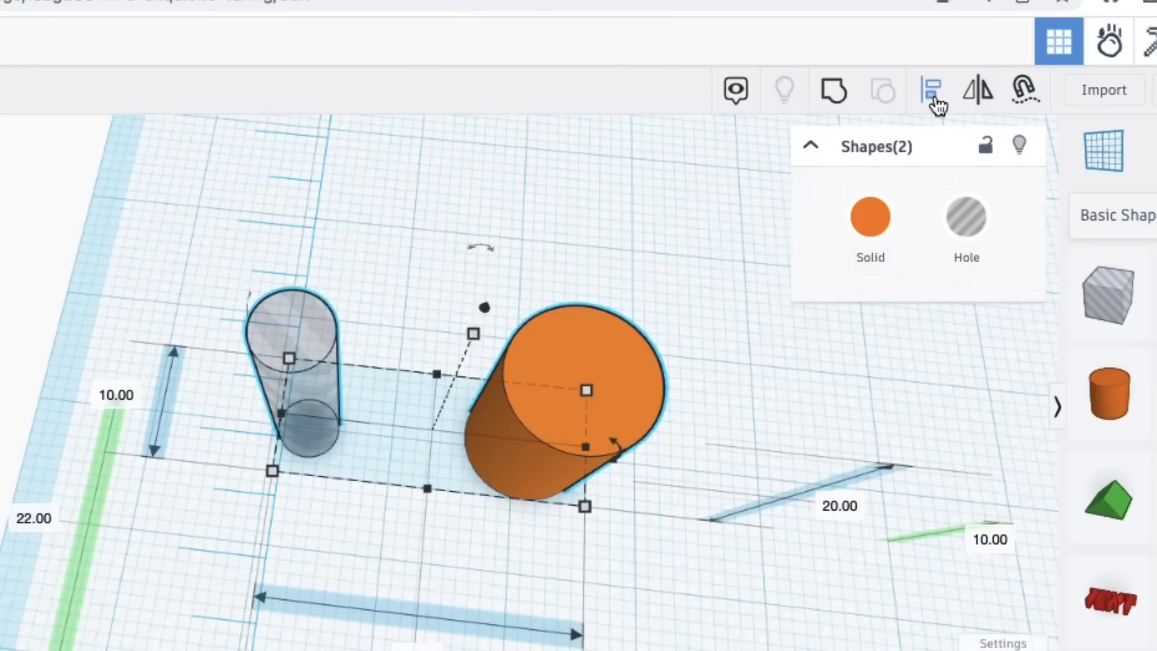
left_click(933, 102)
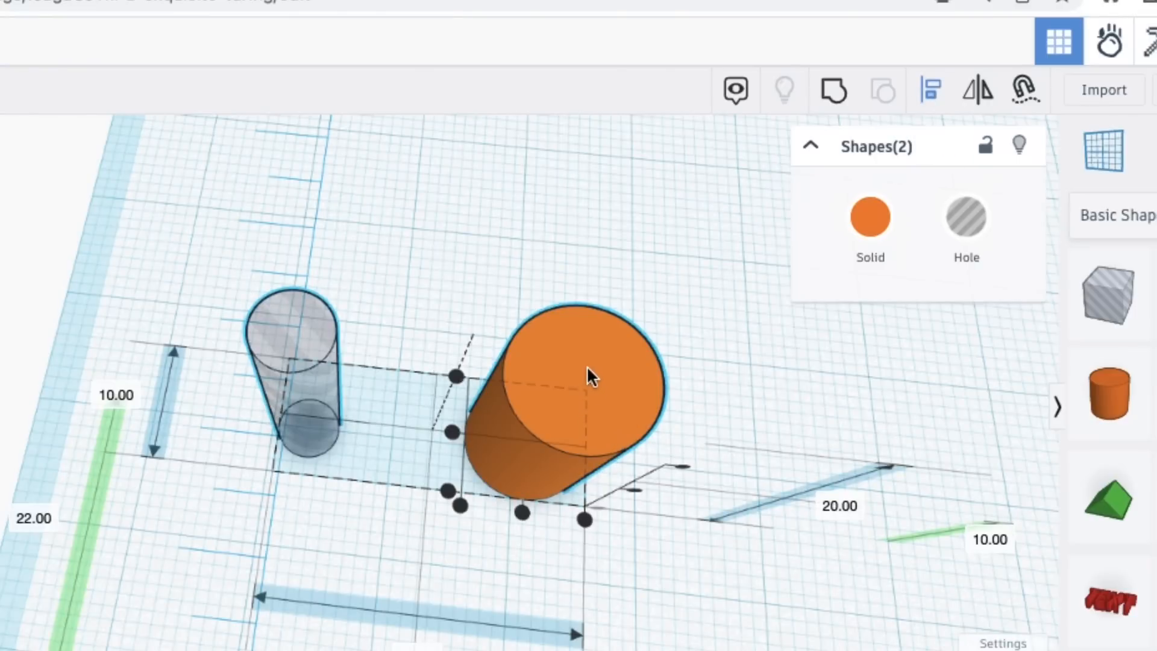
left_click(522, 514)
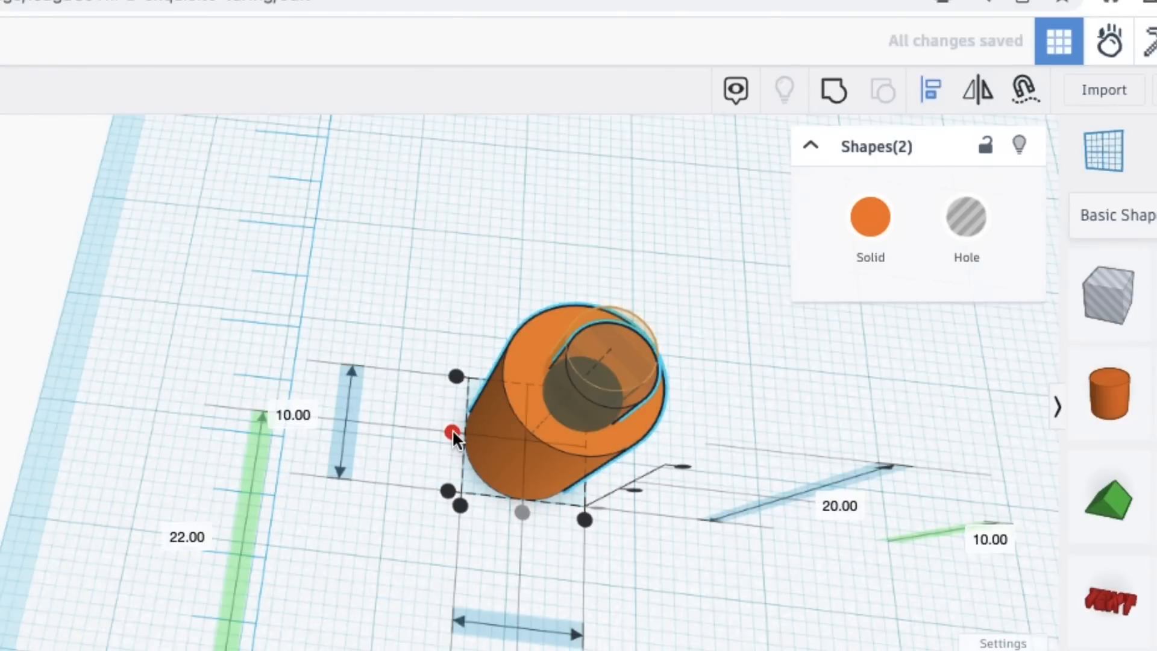
left_click(452, 432)
Step: Lower the cylinder hole by about 2 mm so it cuts completely through the orange cylinder's base
right_click_drag(823, 531, 693, 439)
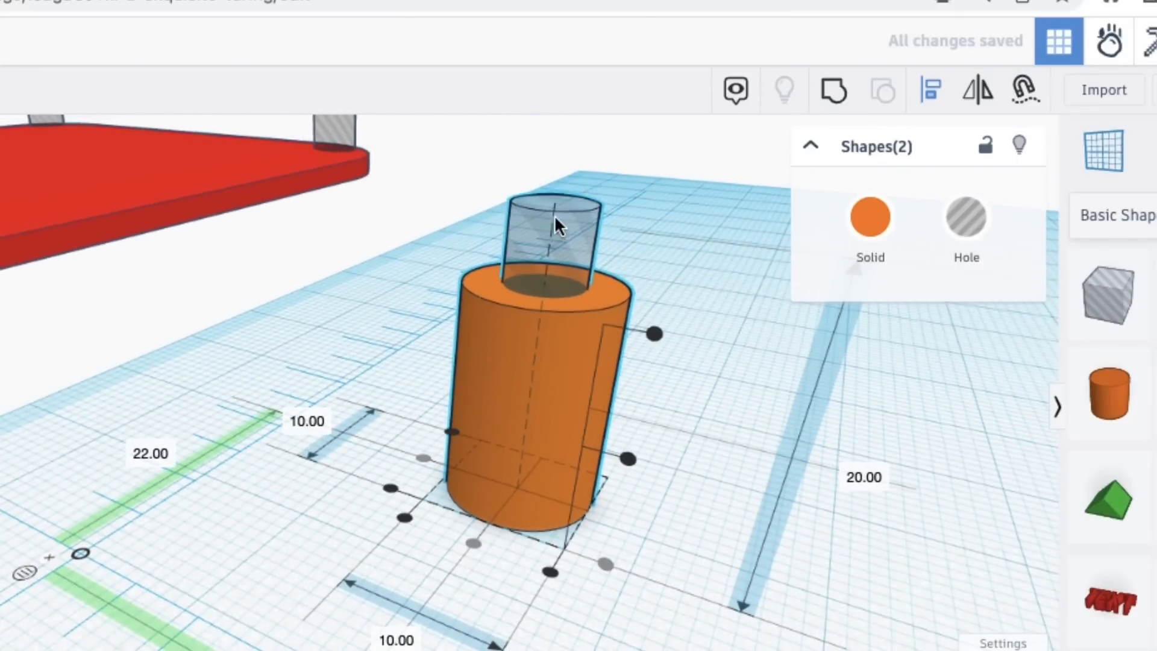
left_click(660, 175)
left_click(553, 210)
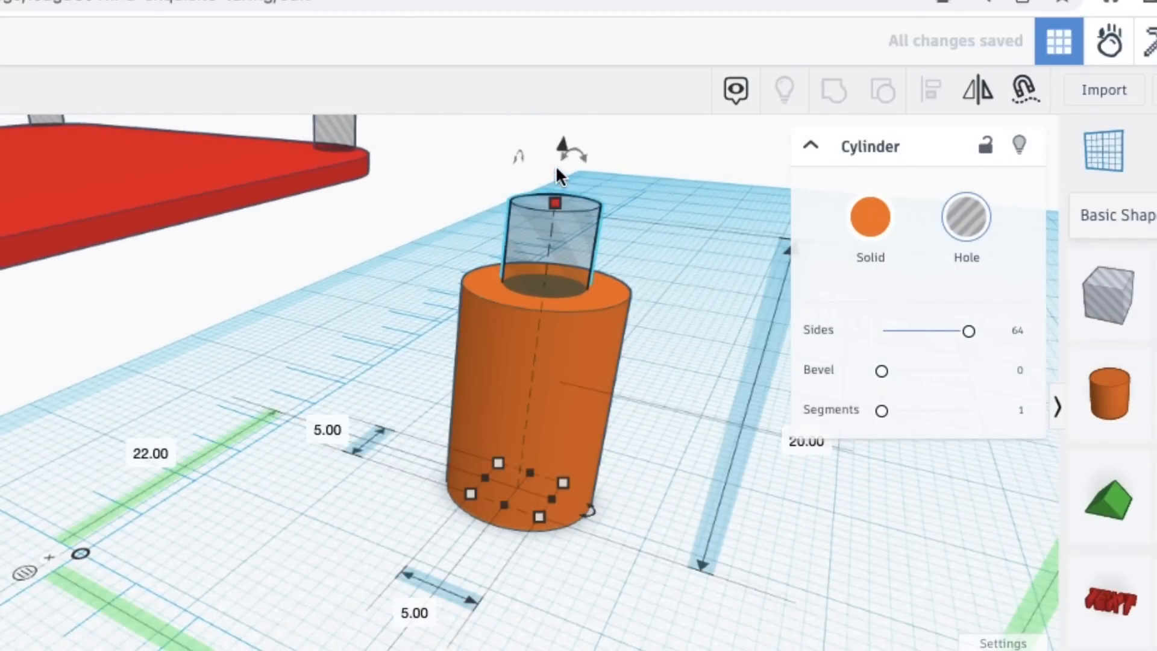
left_click_drag(564, 154, 563, 188)
right_click_drag(650, 295, 754, 345)
Step: Centre the orange cylinder together with its hole on the ruler origin, with both horizontal offsets at 0
left_click_drag(581, 251, 700, 414)
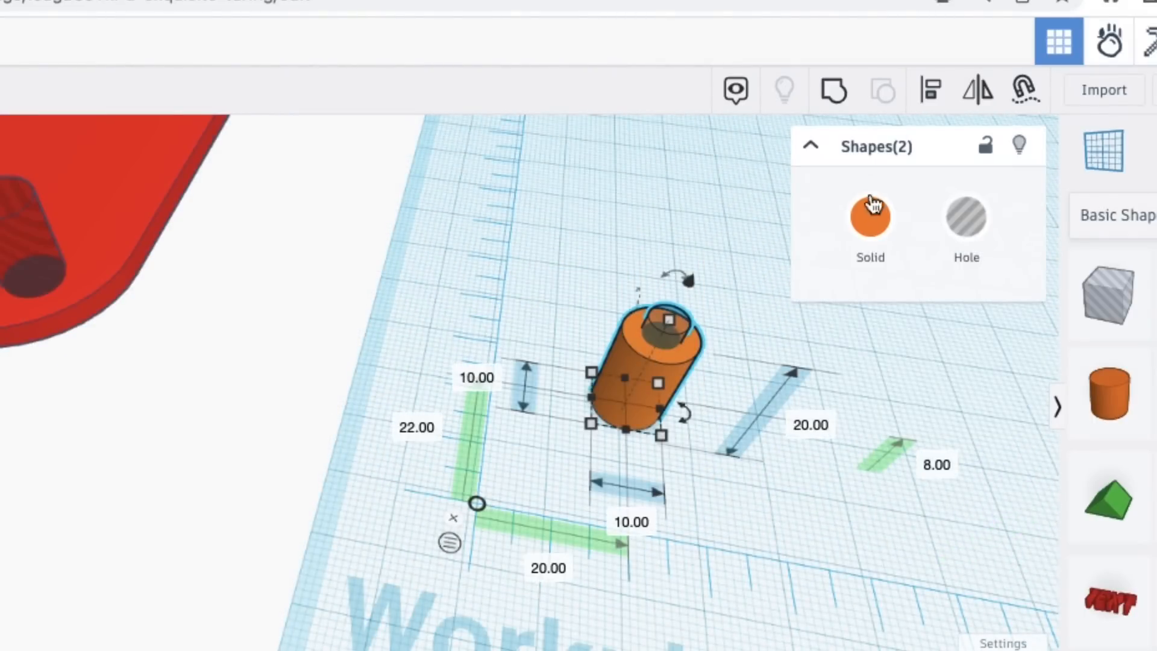
left_click(549, 568)
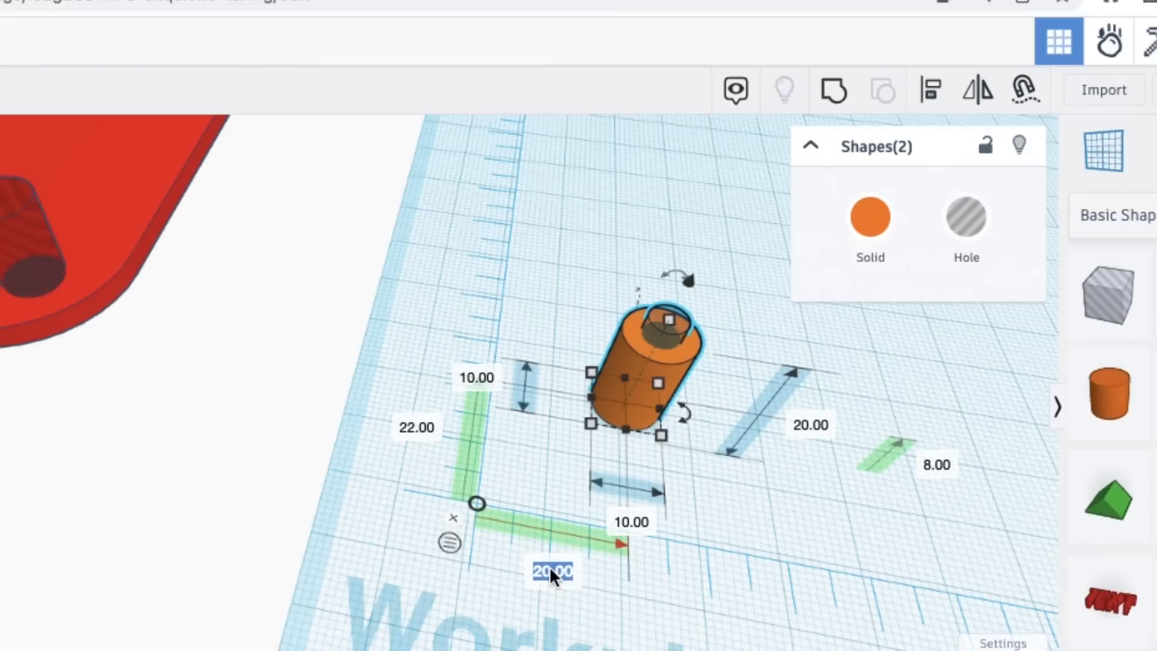
type("0")
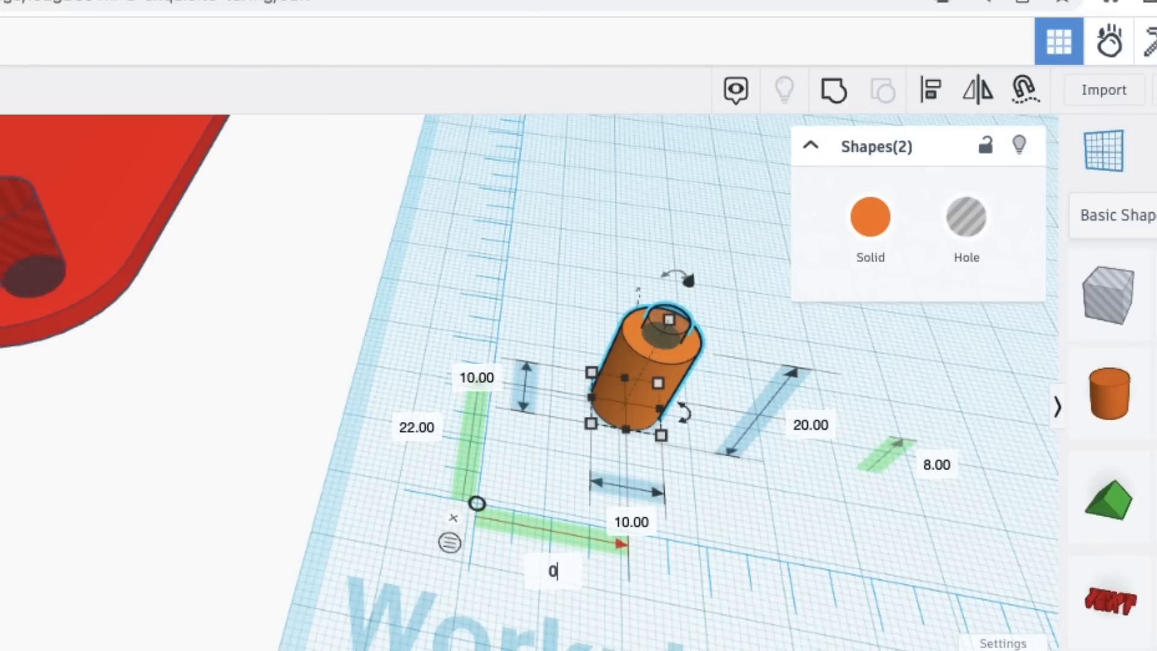
left_click(406, 431)
type("0")
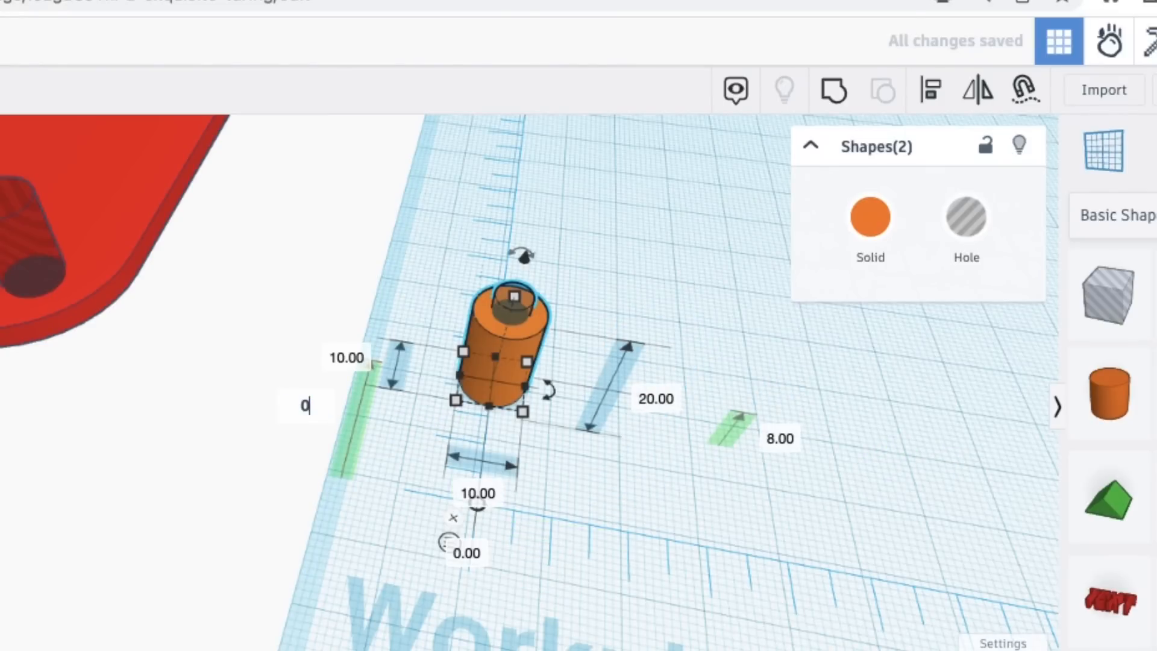
key("Return")
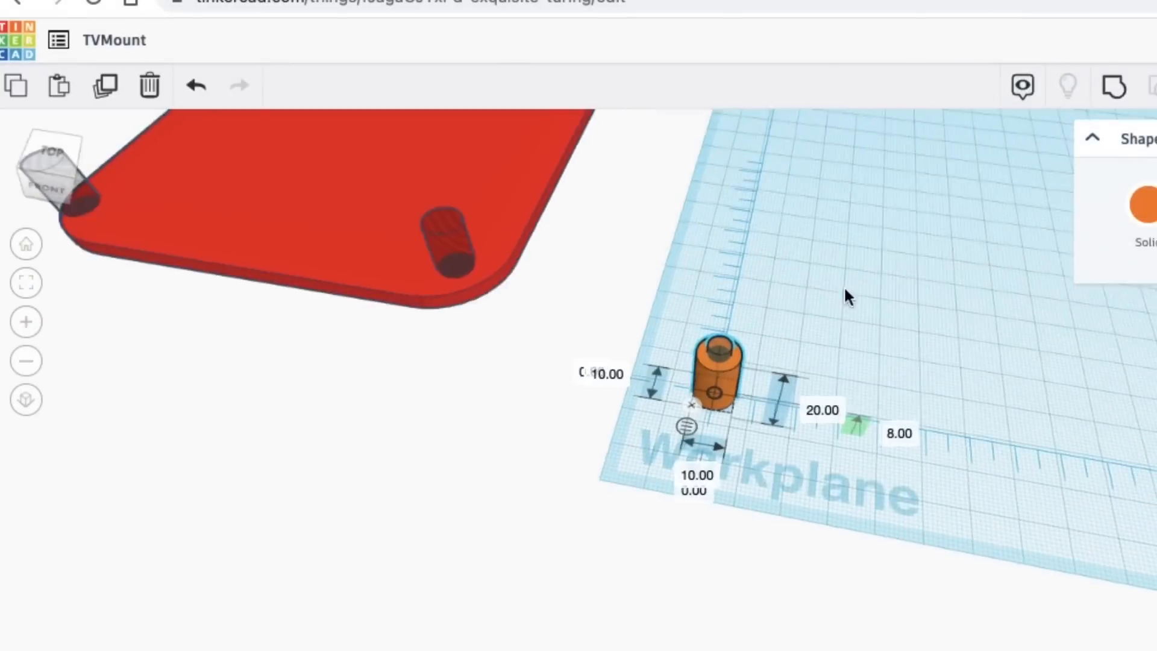
Step: Duplicate the orange cylinder and its hole, placing the copy 100 mm along the ruler's horizontal axis from the origin
right_click_drag(844, 285, 416, 343)
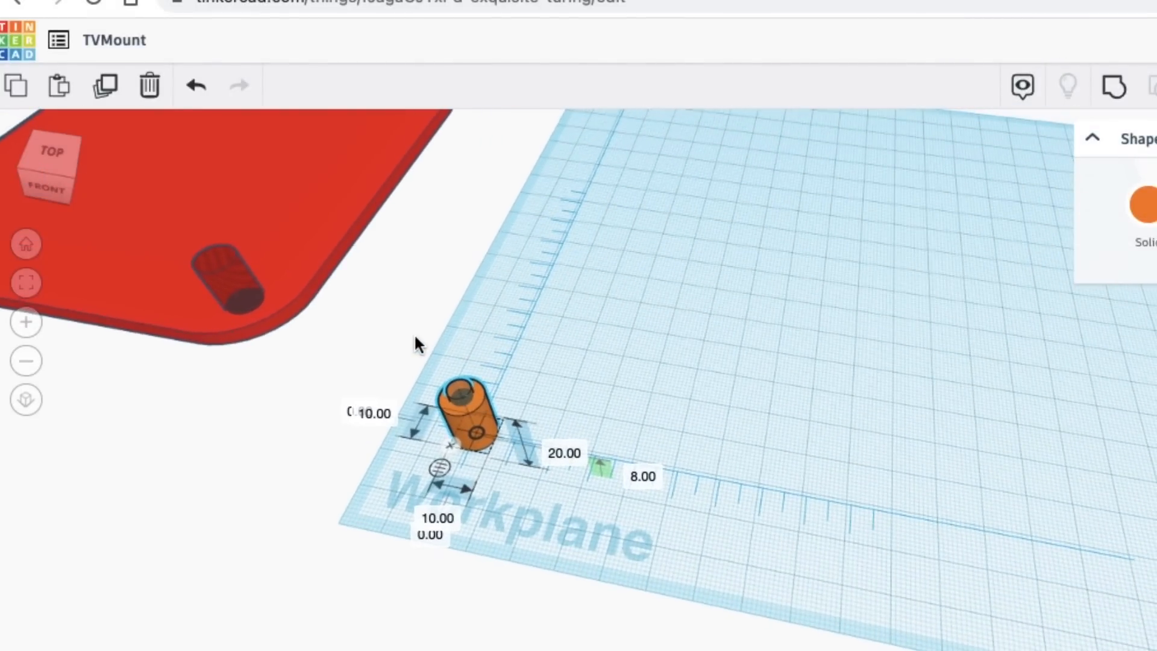
left_click(105, 83)
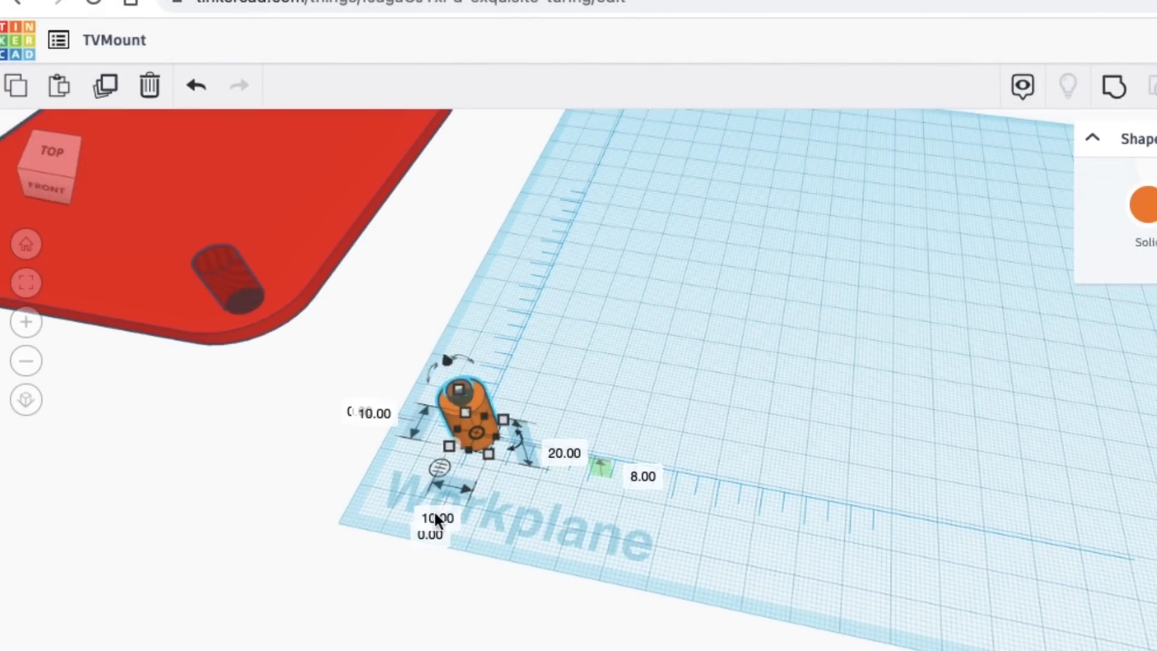
type("100")
key("Return")
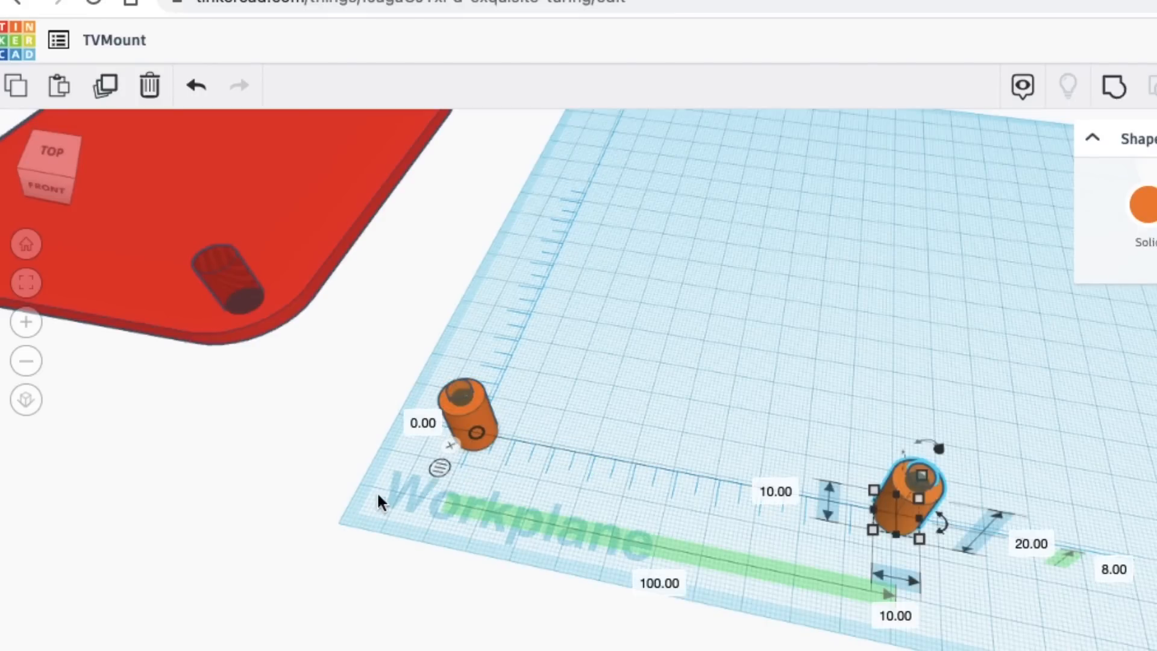
Step: Group both orange cylinders with their holes into a pair of tubes and duplicate it, placing the copy 100 mm along the ruler's other axis
right_click_drag(591, 519, 728, 515)
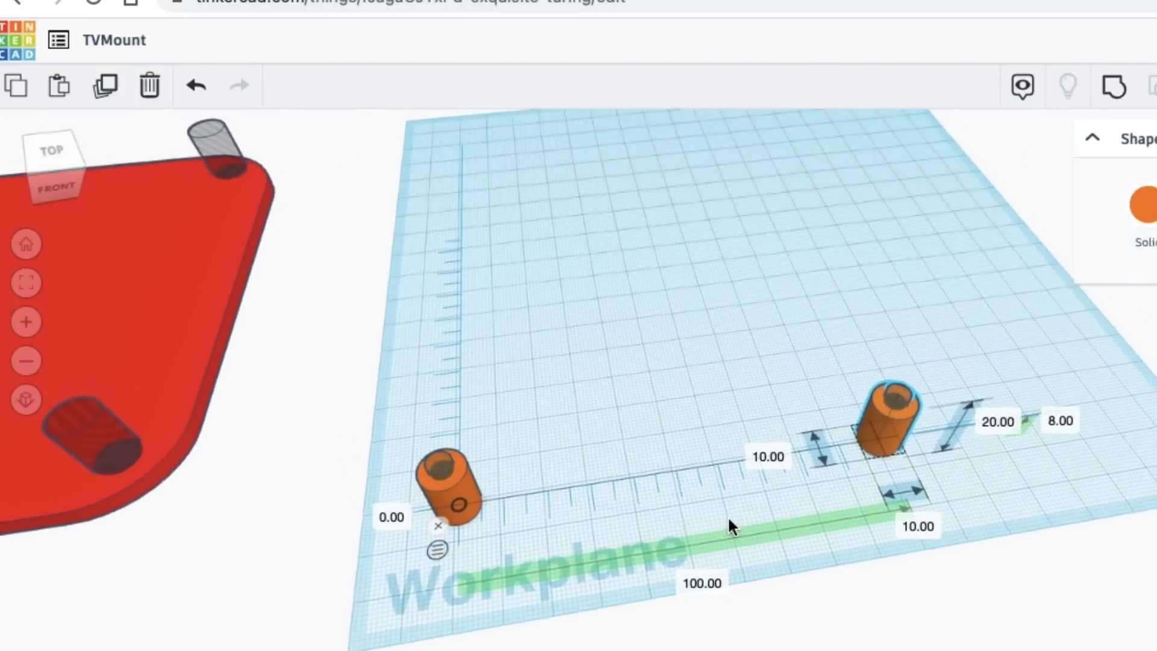
left_click_drag(391, 421, 1017, 496)
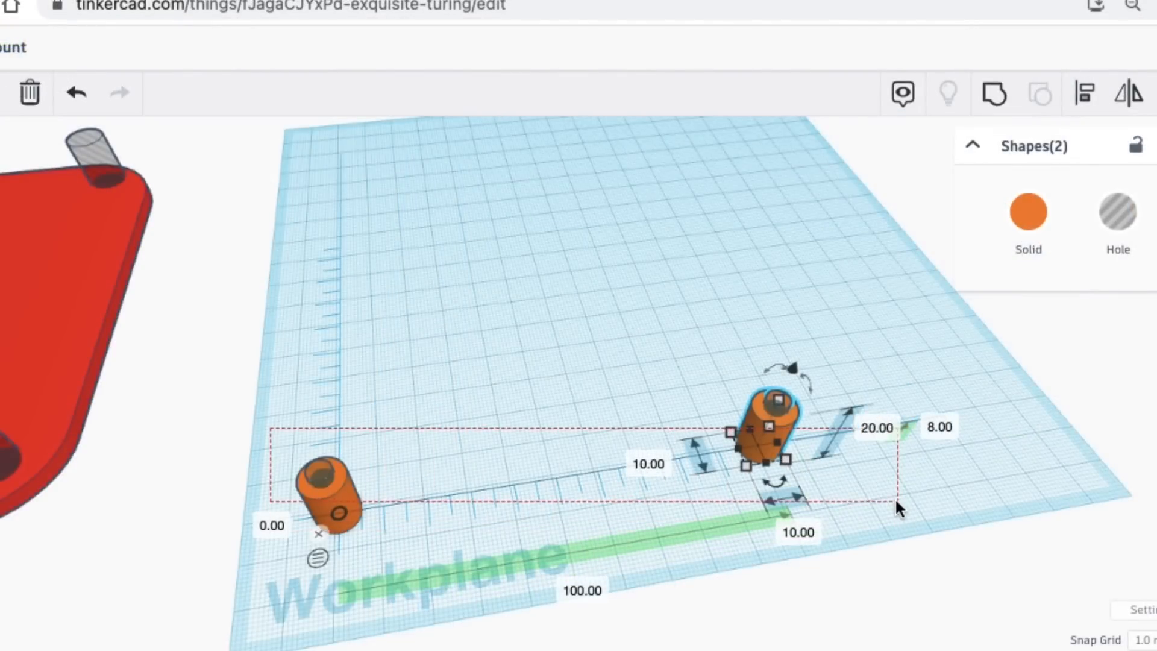
left_click_drag(896, 506, 896, 505)
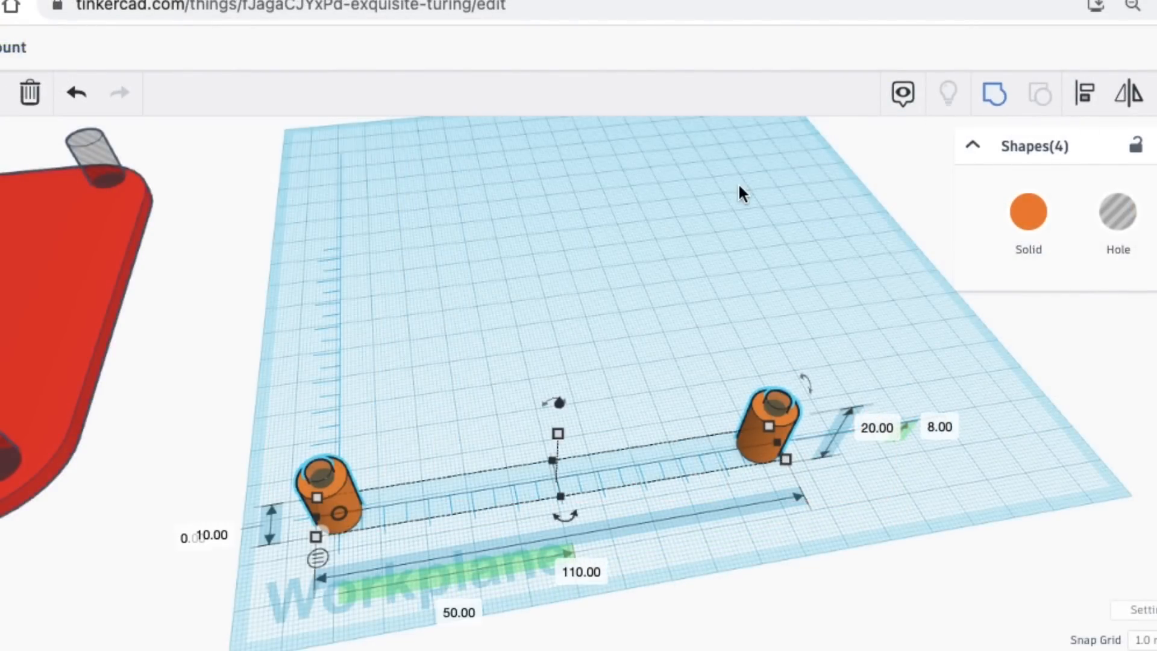
key("ctrl+g")
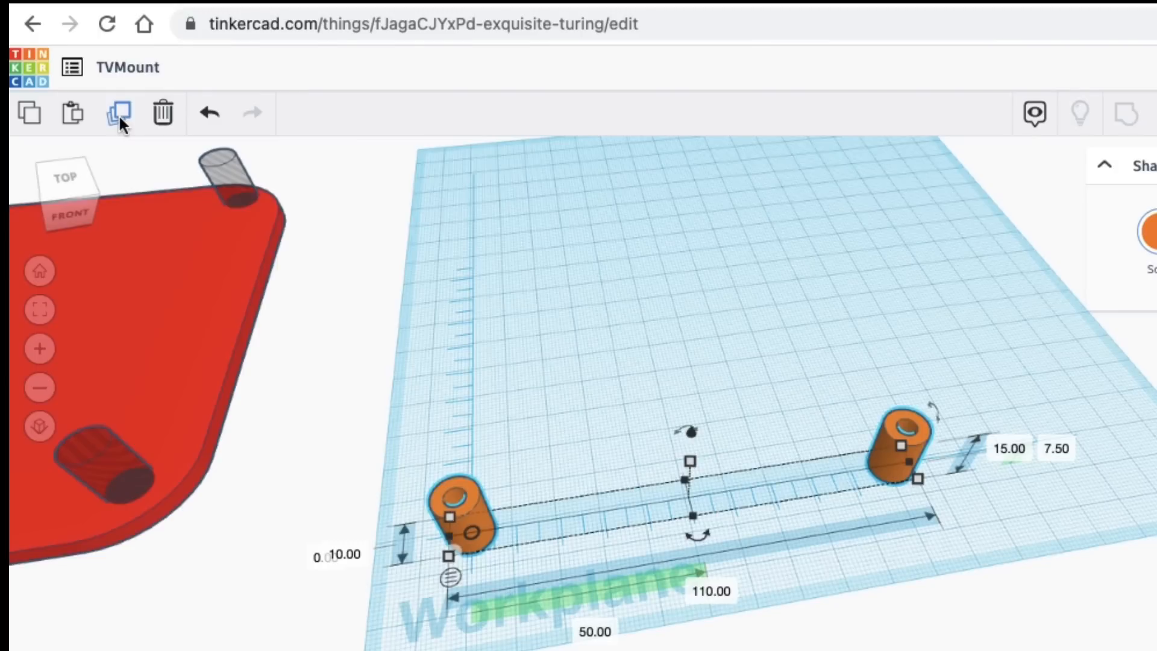
left_click(119, 116)
key("Return")
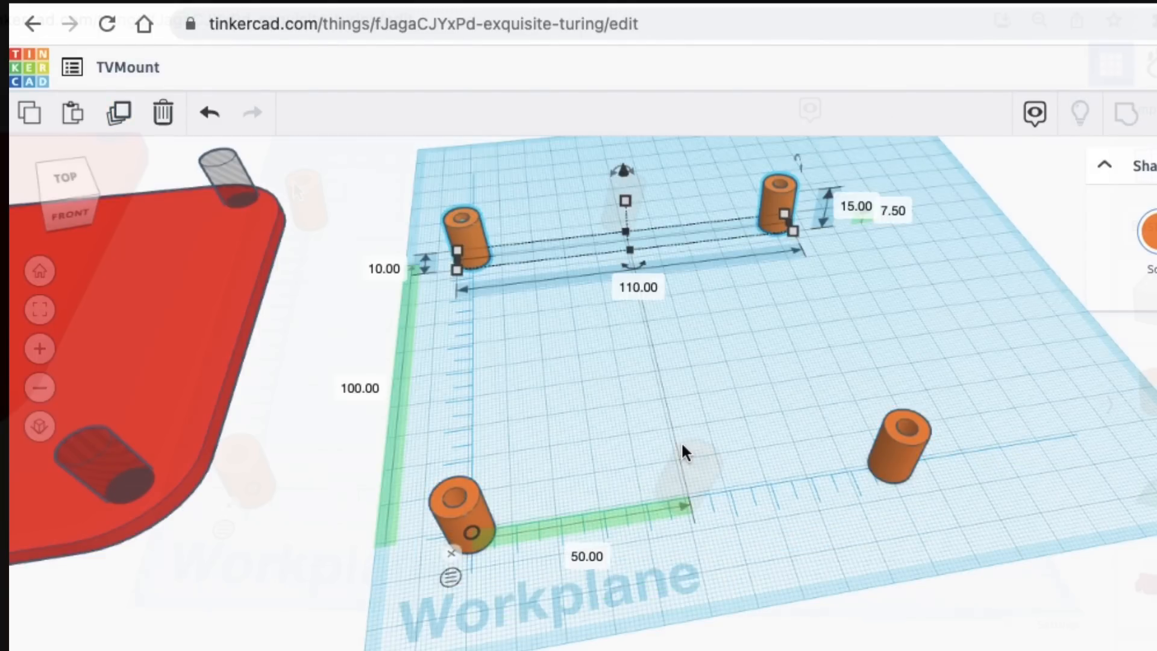
Step: Group the two pairs of orange tubes into a single four-tube shape
left_click(473, 232)
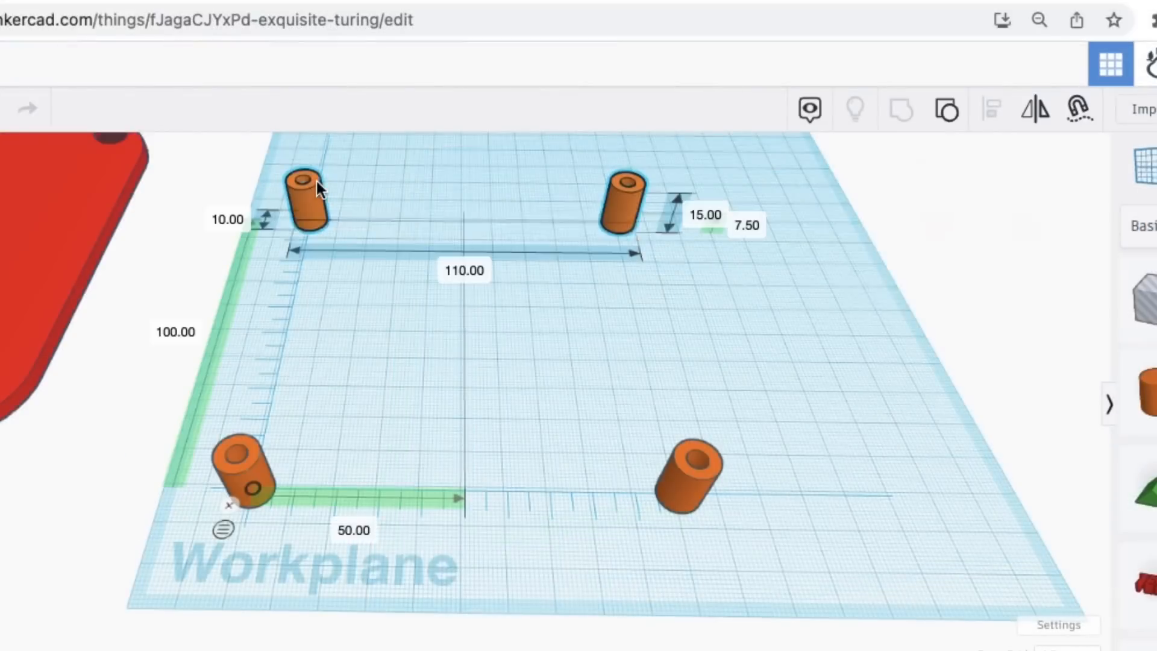
left_click(249, 453, "shift")
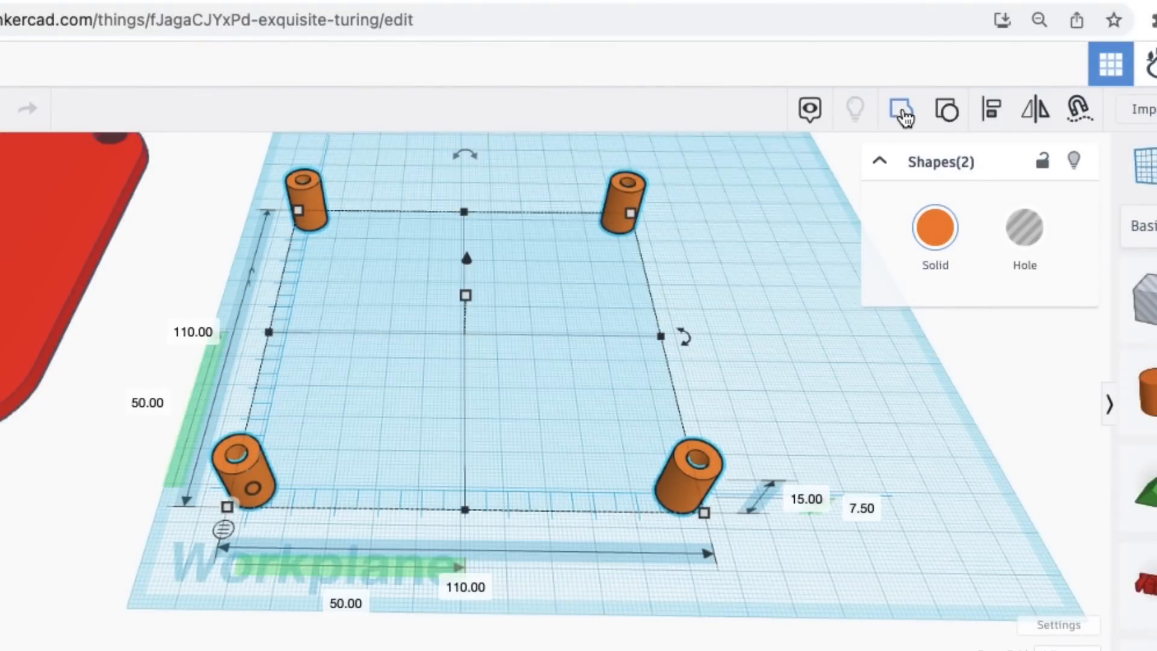
left_click(904, 114)
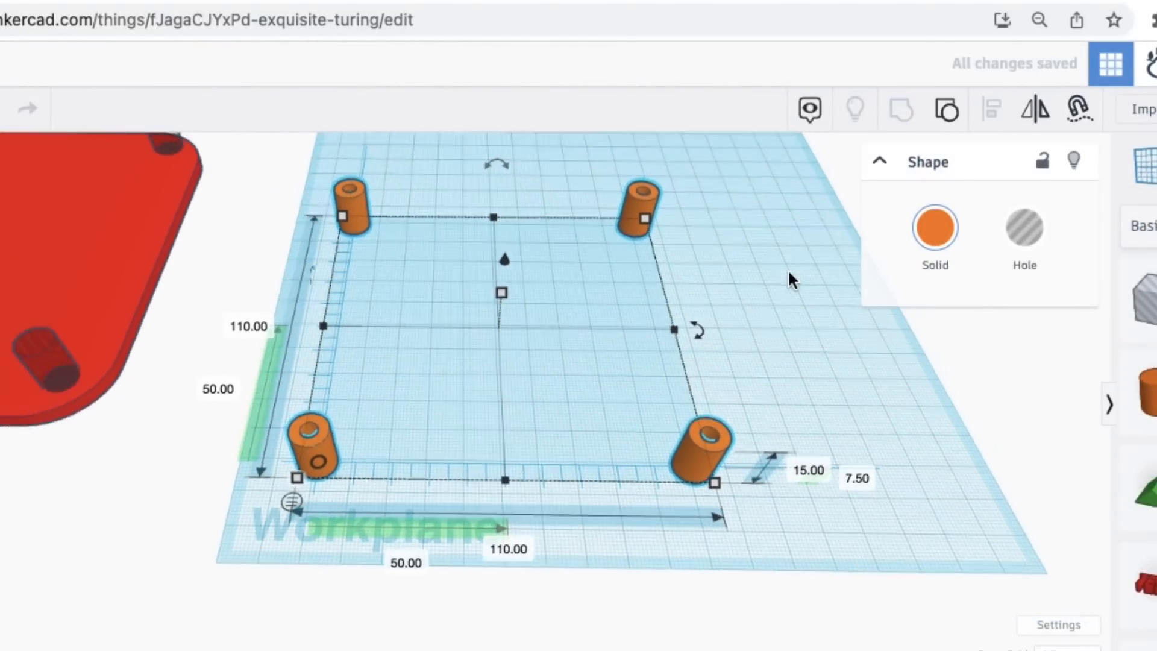
Step: Align the red plate and its corner holes with the four-tube group as the fixed reference, centring them along both horizontal axes
scroll(787, 269, "down", 3)
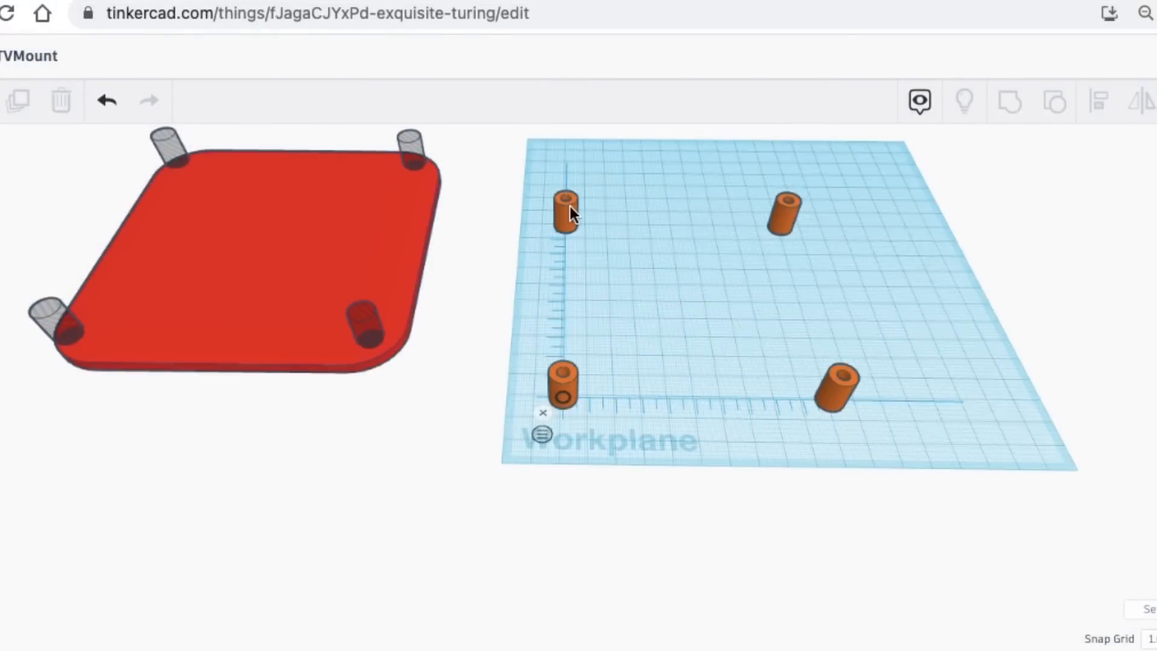
left_click(571, 208)
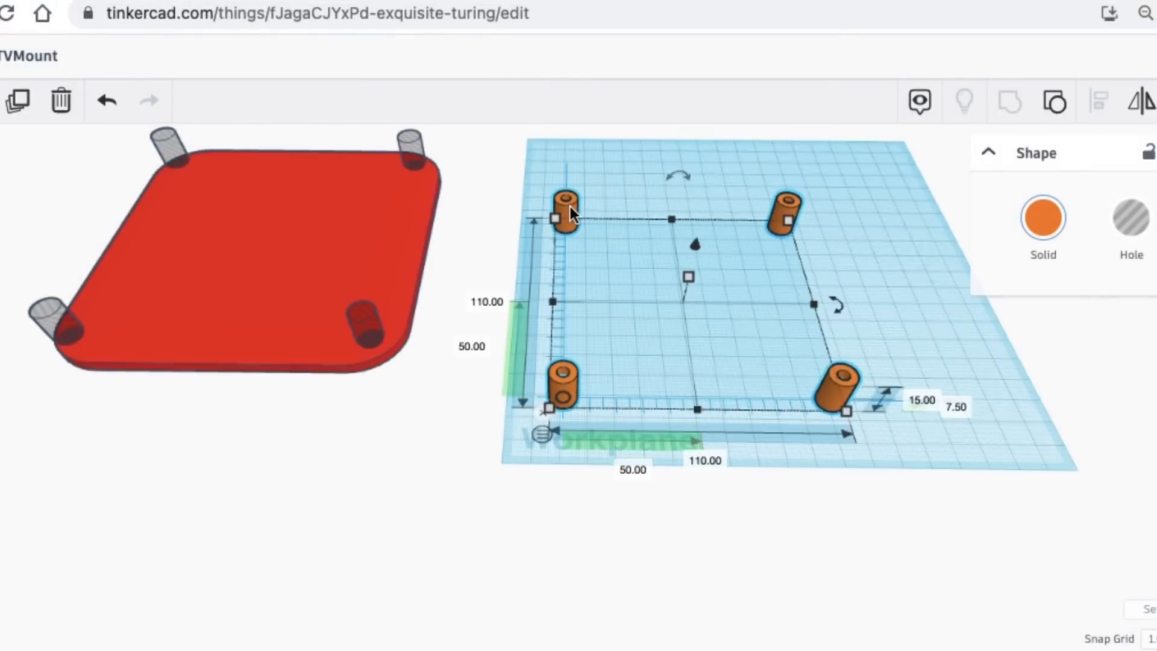
left_click(411, 141, "shift")
left_click(223, 314, "shift")
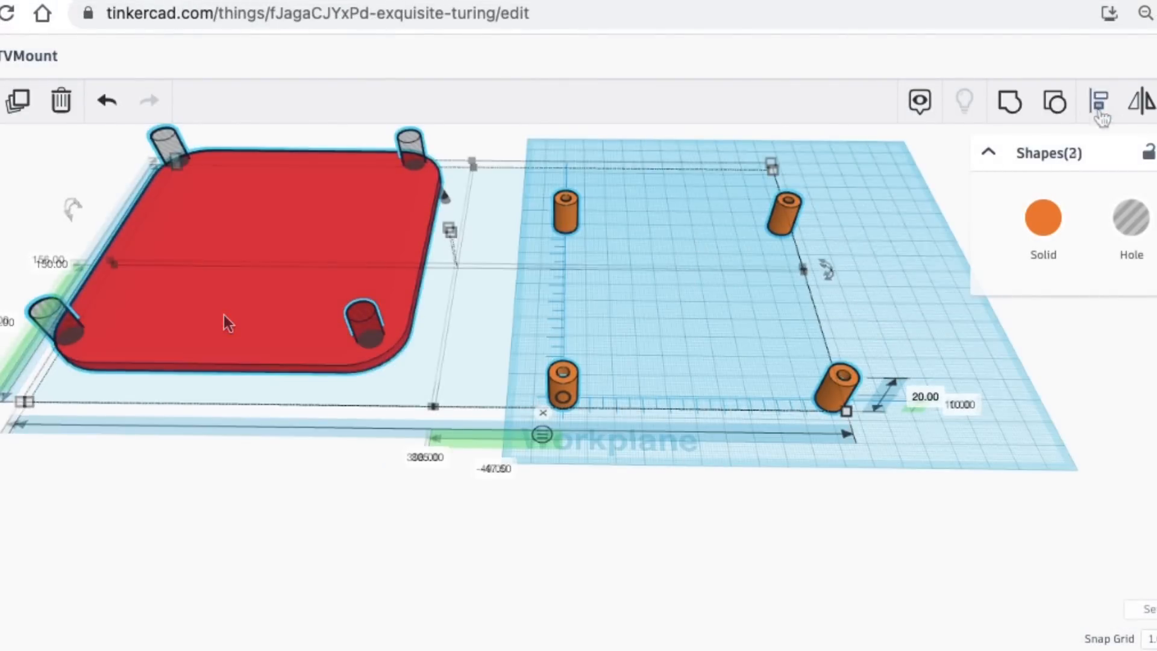
key("l")
left_click(841, 386)
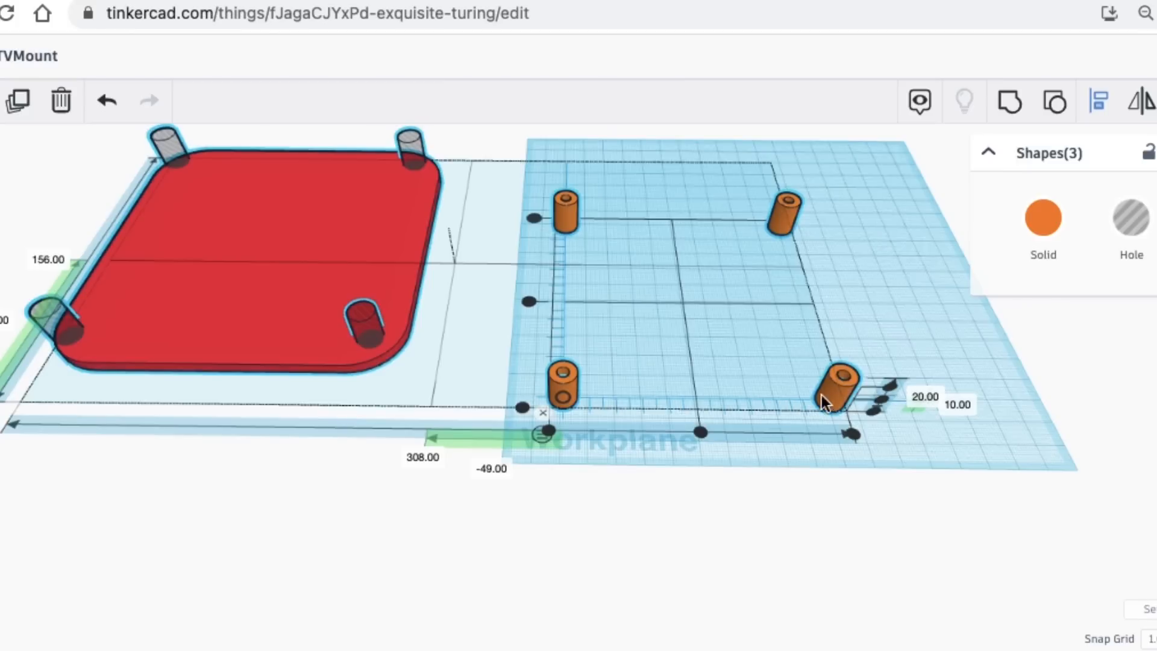
left_click(700, 432)
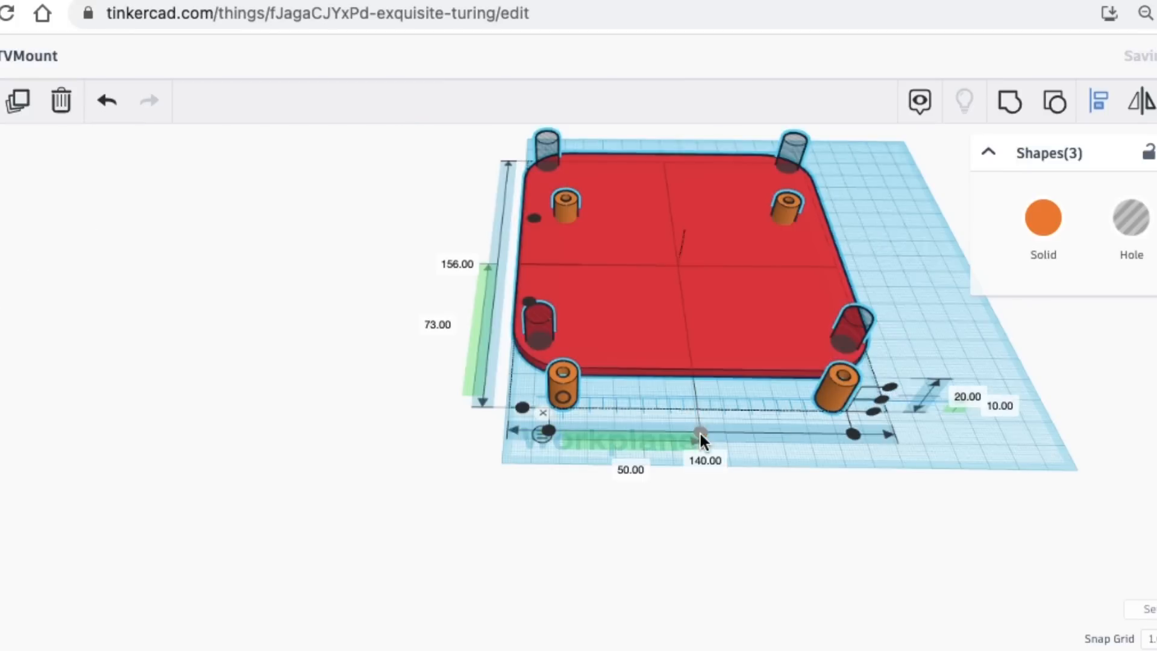
left_click(531, 304)
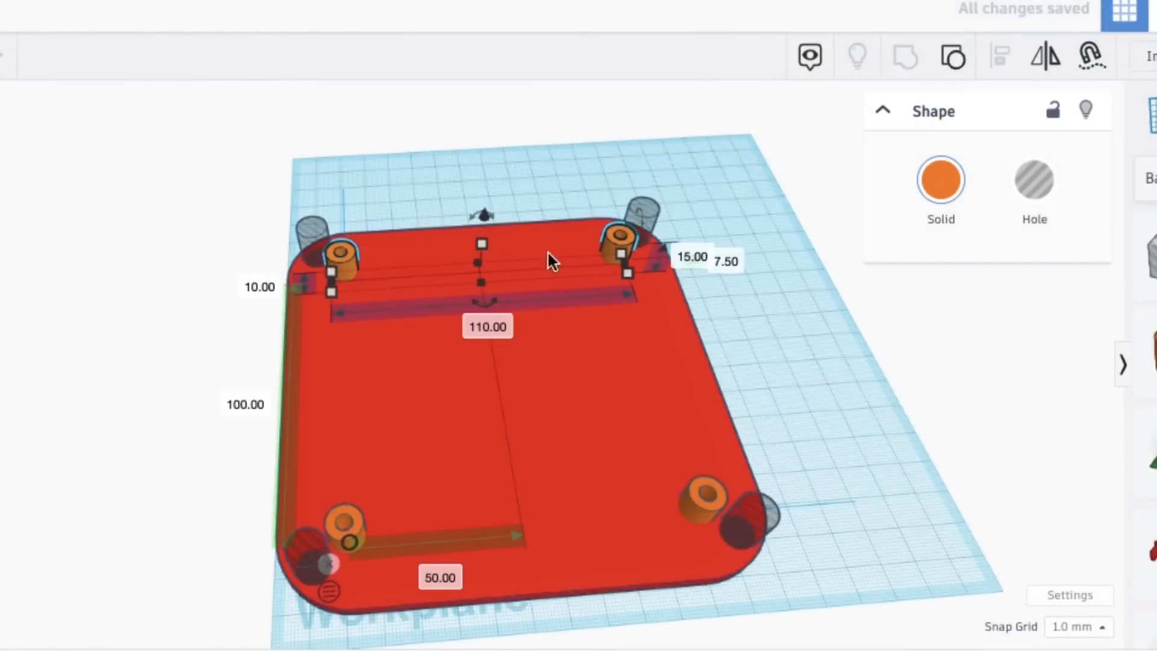
Step: Ungroup the rear and front pairs of orange tubes back into separate solid cylinders and hole cylinders
left_click(953, 56)
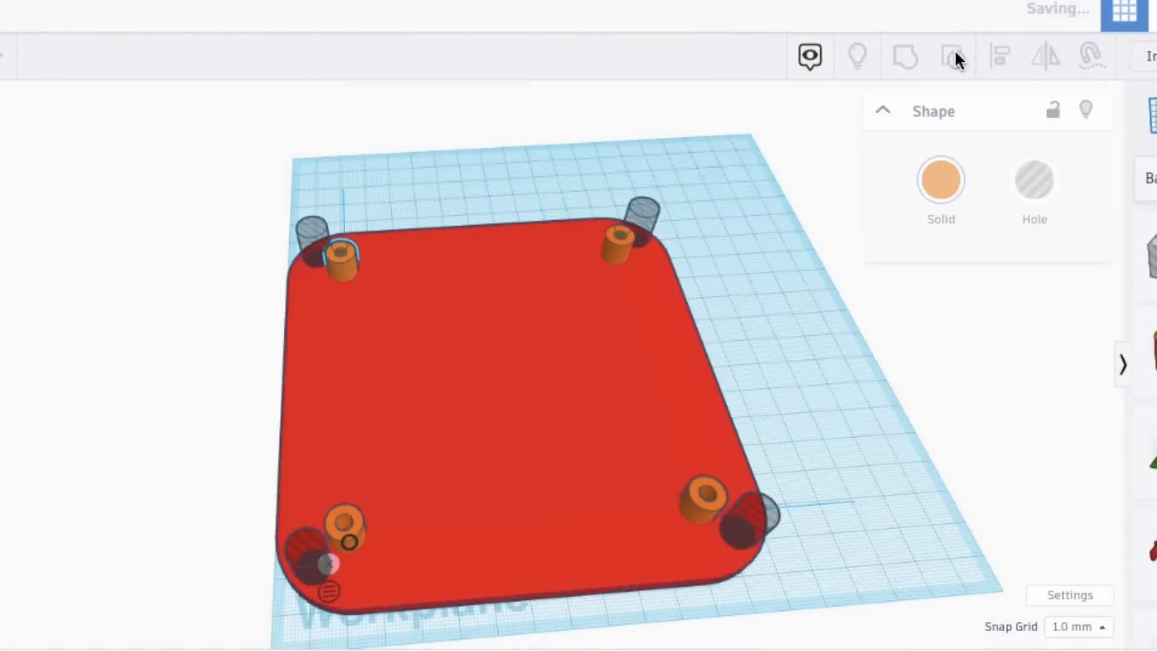
right_click_drag(165, 540, 329, 410)
left_click(329, 410)
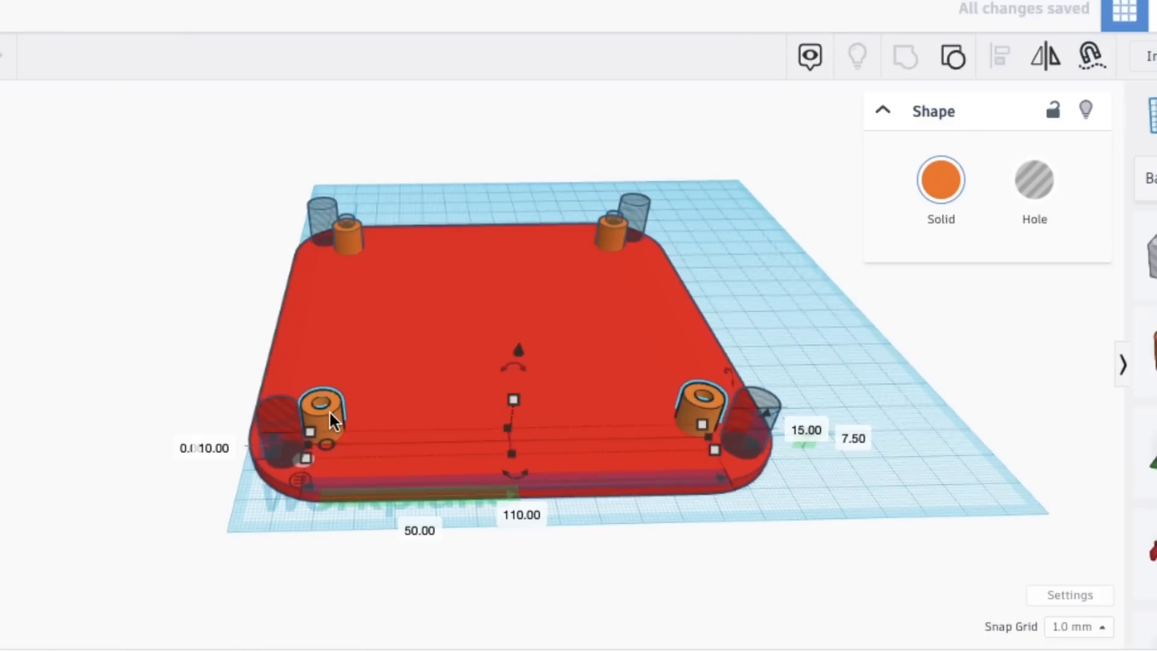
left_click(959, 59)
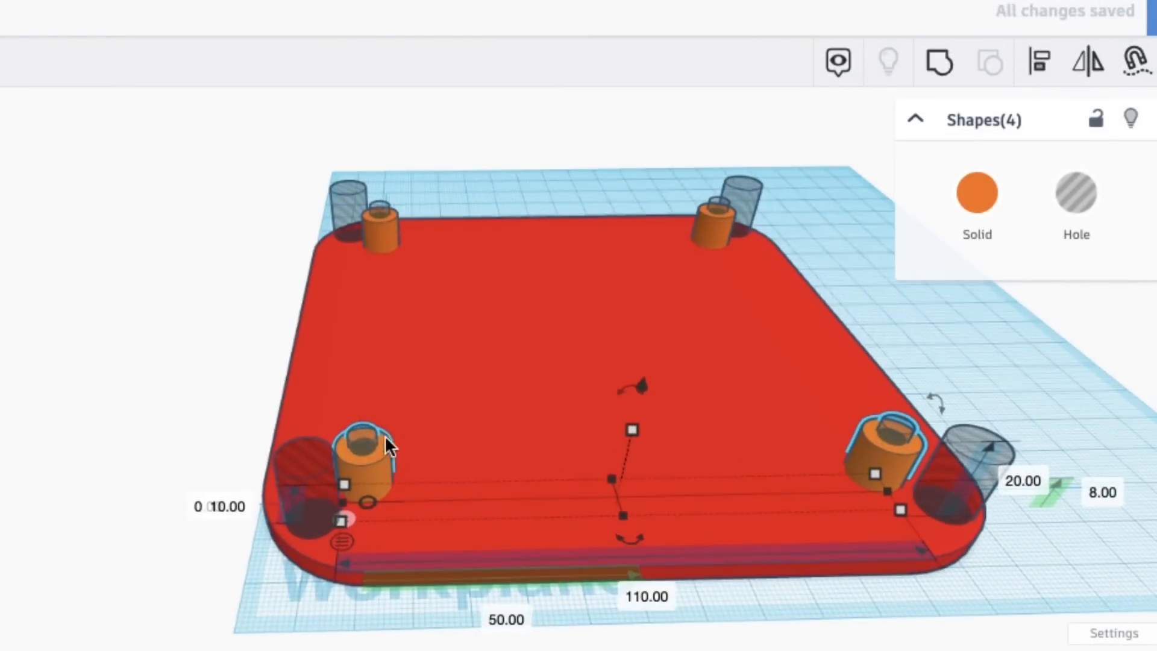
Step: Group the red plate, its corner holes and all the orange cylinders with their holes into one solid shape
right_click_drag(267, 610, 351, 235)
scroll(408, 283, "up", 2)
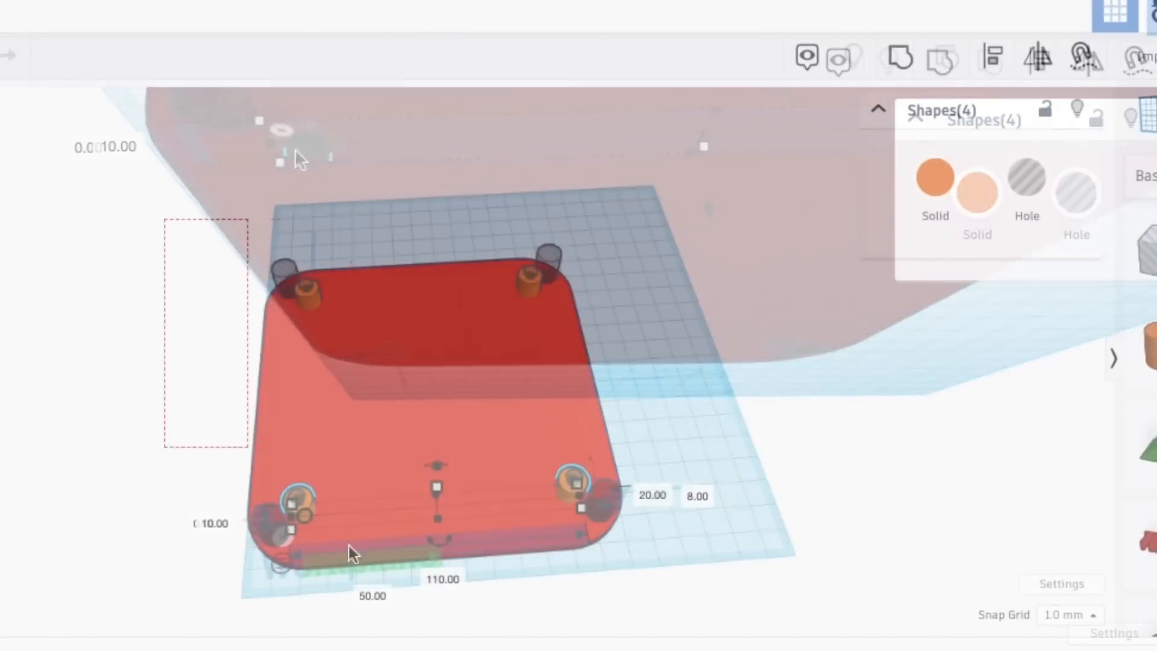
left_click_drag(163, 219, 681, 575)
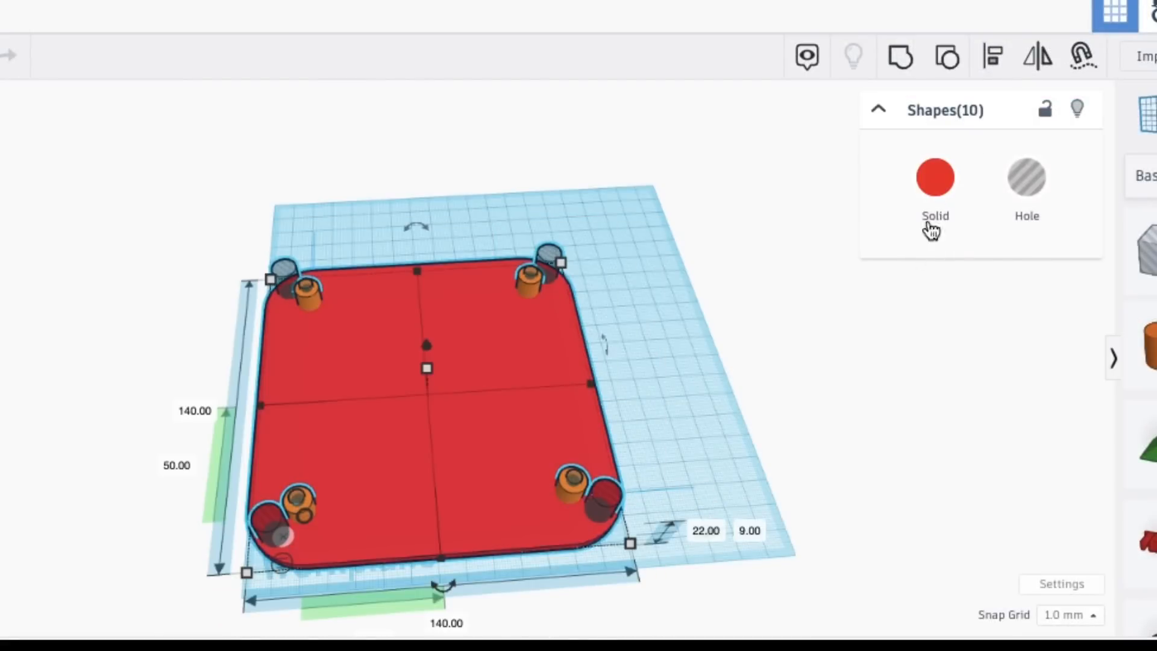
left_click(900, 57)
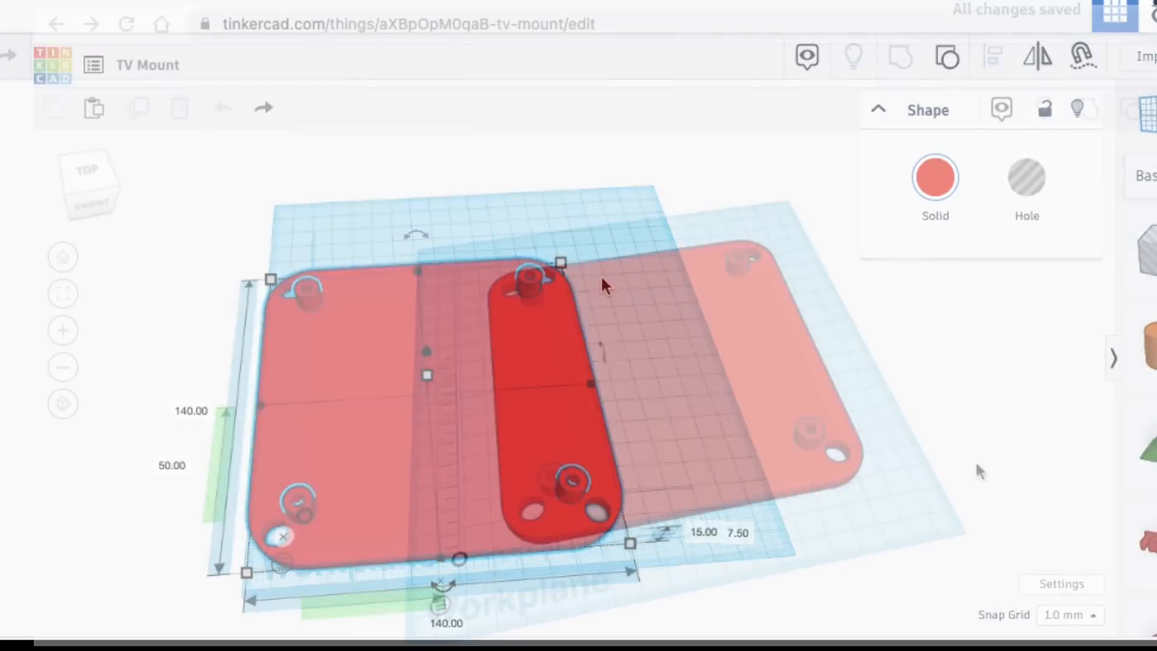